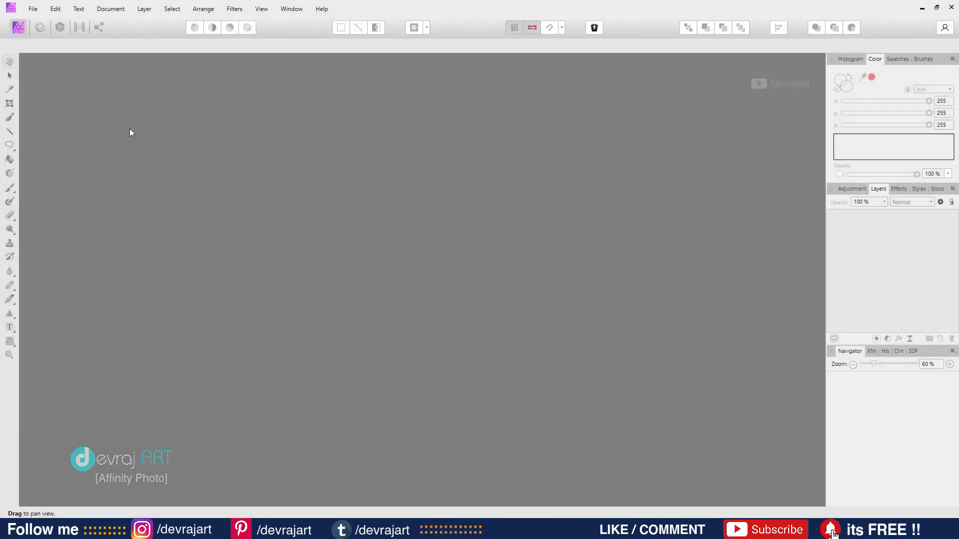
# Open the headphones portrait photo 342225602 via File > Open.
pyautogui.click(32, 9)
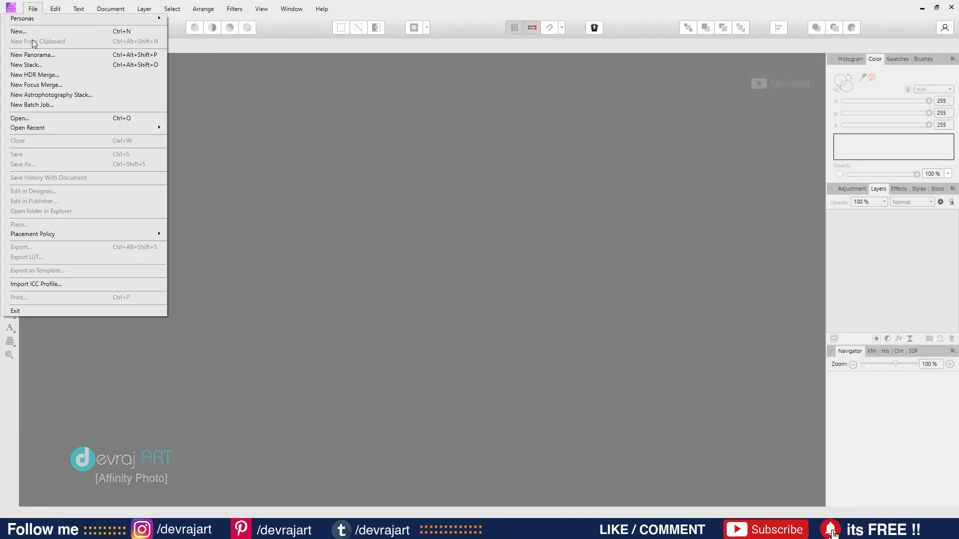
pyautogui.click(22, 119)
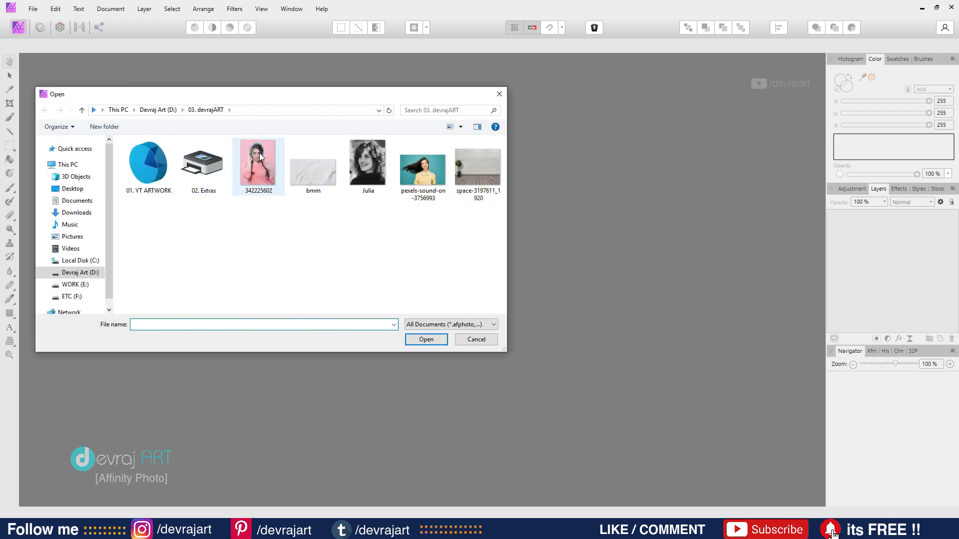
pyautogui.doubleClick(260, 154)
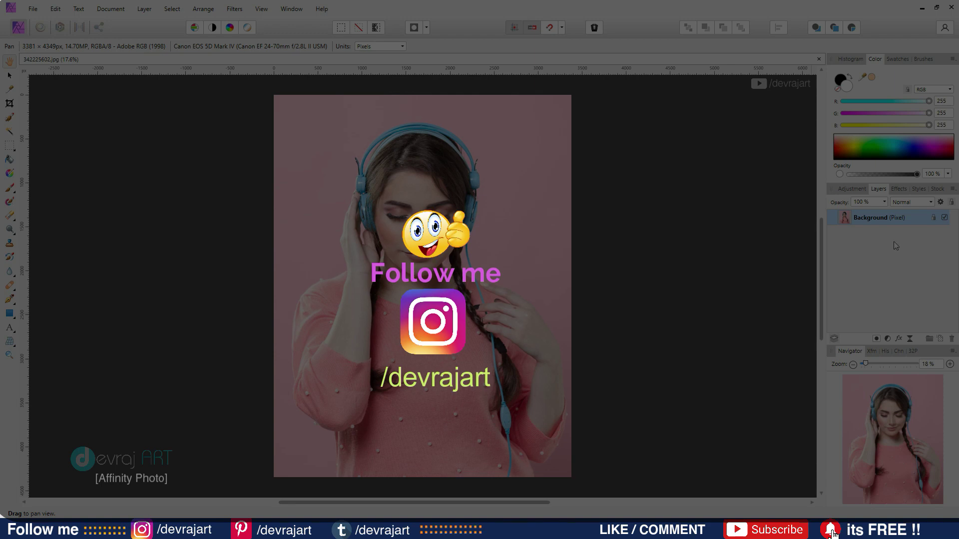
# Duplicate the photo layer and add a Black & White adjustment with Red 33%, Yellow 48%.
pyautogui.hotkey('ctrl', 'j')
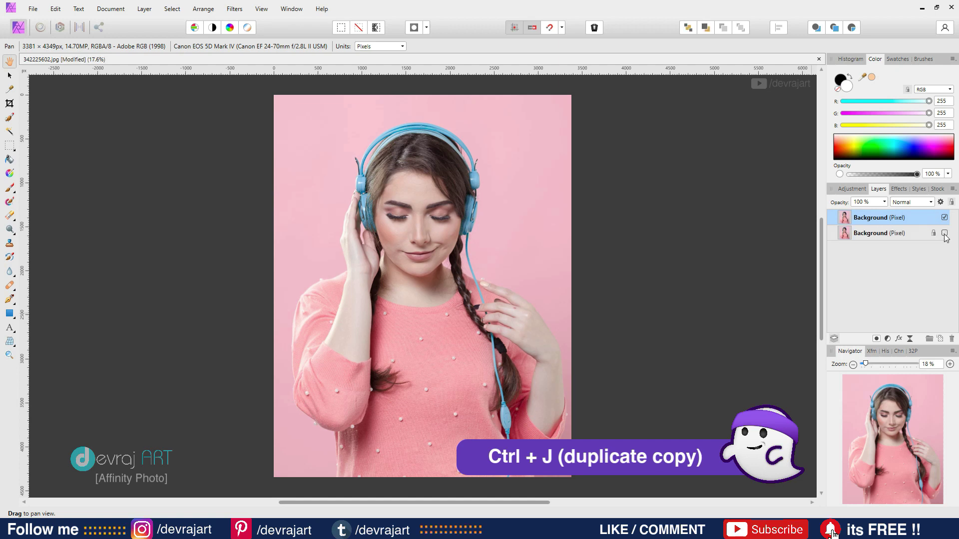
pyautogui.click(888, 339)
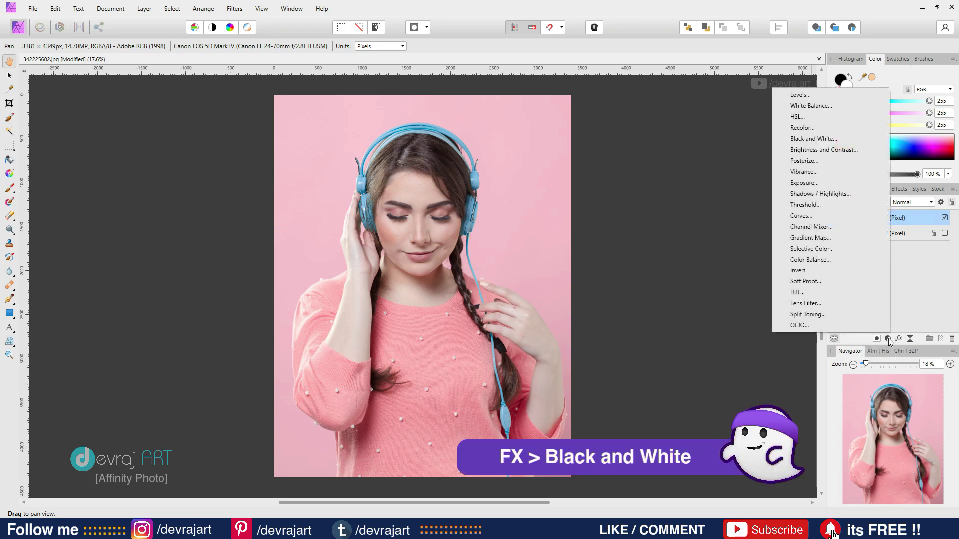
pyautogui.click(829, 139)
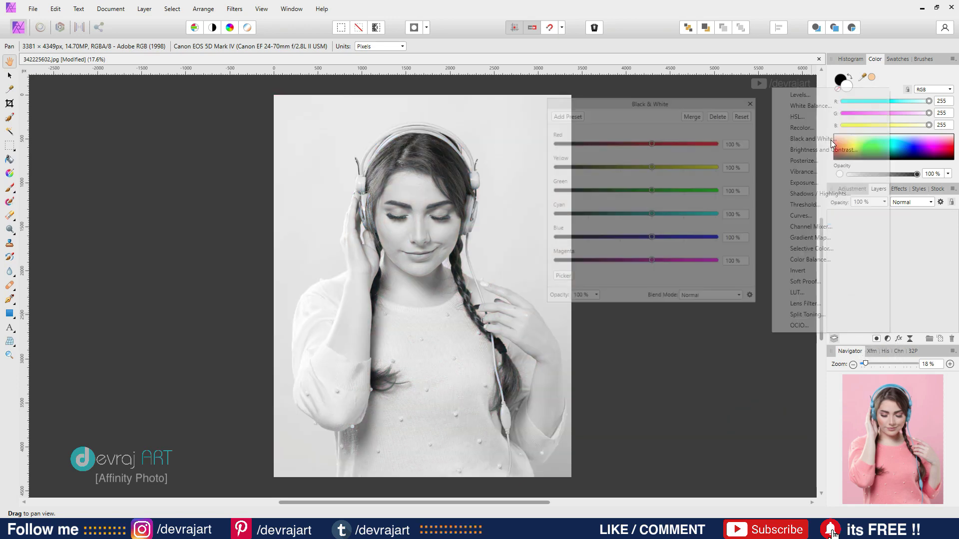
pyautogui.moveTo(652, 142)
pyautogui.mouseDown()
pyautogui.moveTo(622, 143)
pyautogui.moveTo(626, 191)
pyautogui.mouseUp()
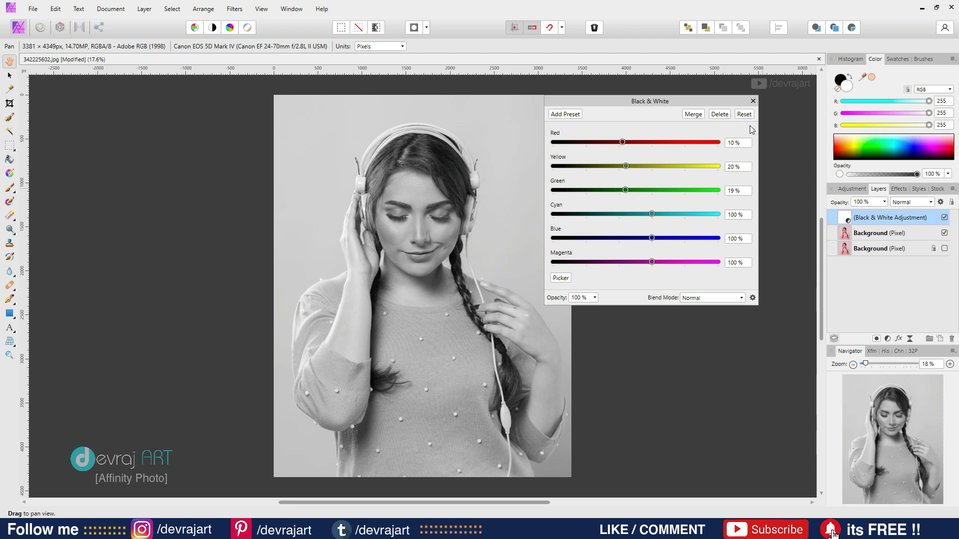
pyautogui.moveTo(625, 166)
pyautogui.mouseDown()
pyautogui.moveTo(635, 167)
pyautogui.moveTo(630, 143)
pyautogui.mouseUp()
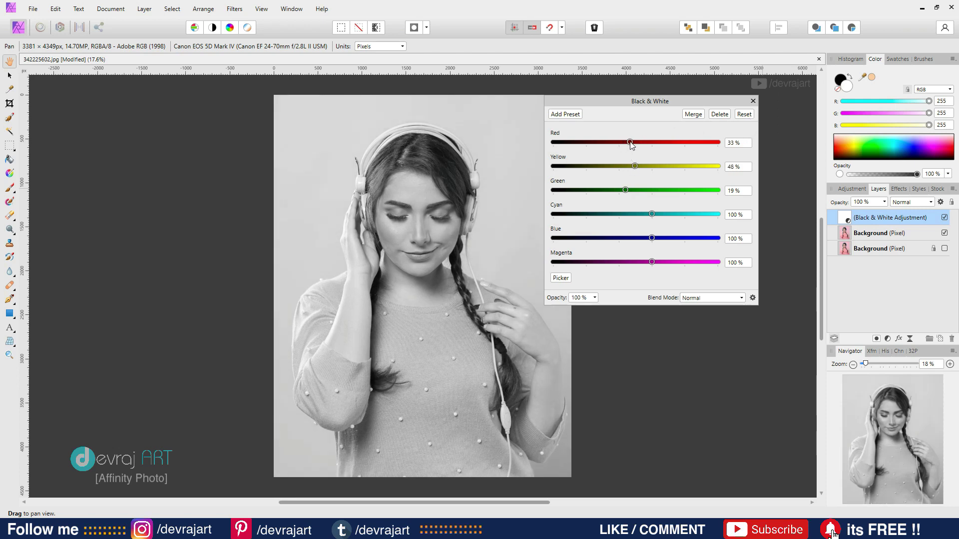
pyautogui.click(753, 101)
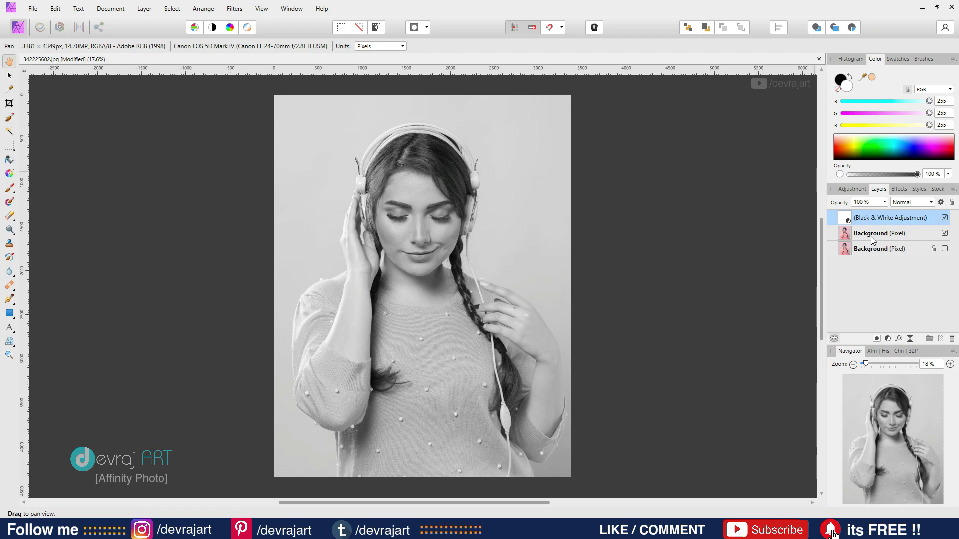
# Merge Visible into a new greyscale layer and delete the adjustment and Background copy layers.
pyautogui.rightClick(884, 221)
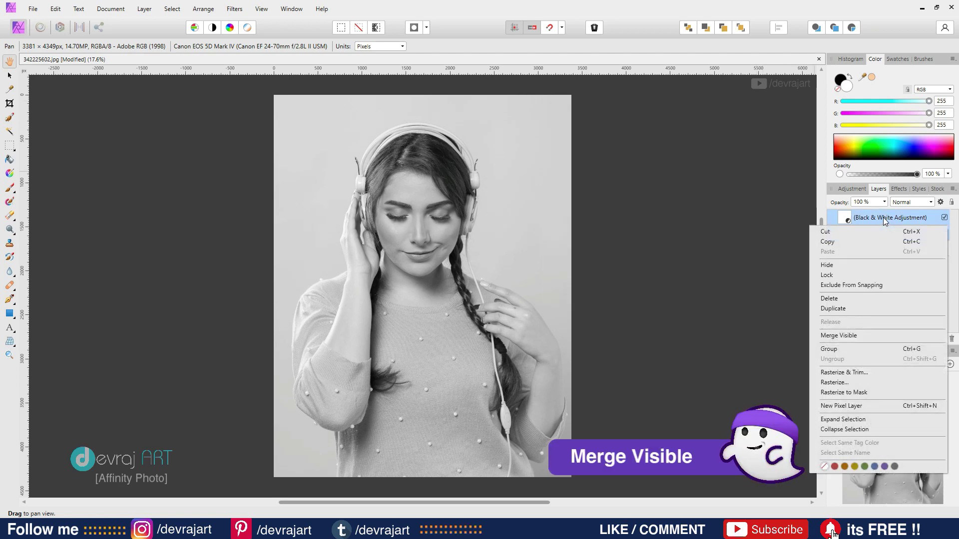
pyautogui.click(835, 336)
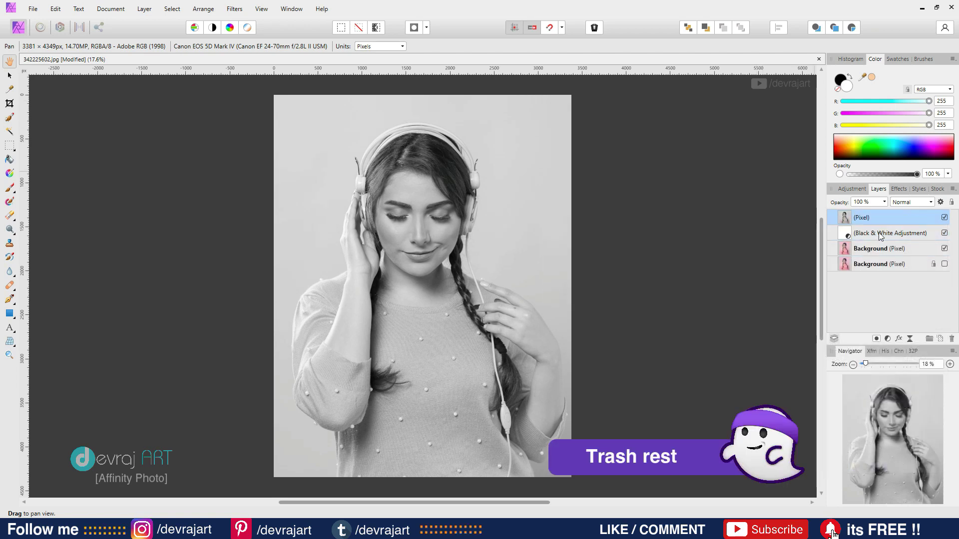
pyautogui.keyDown('shift'); pyautogui.click(876, 250); pyautogui.keyUp('shift')
pyautogui.moveTo(880, 250); pyautogui.dragTo(953, 341)
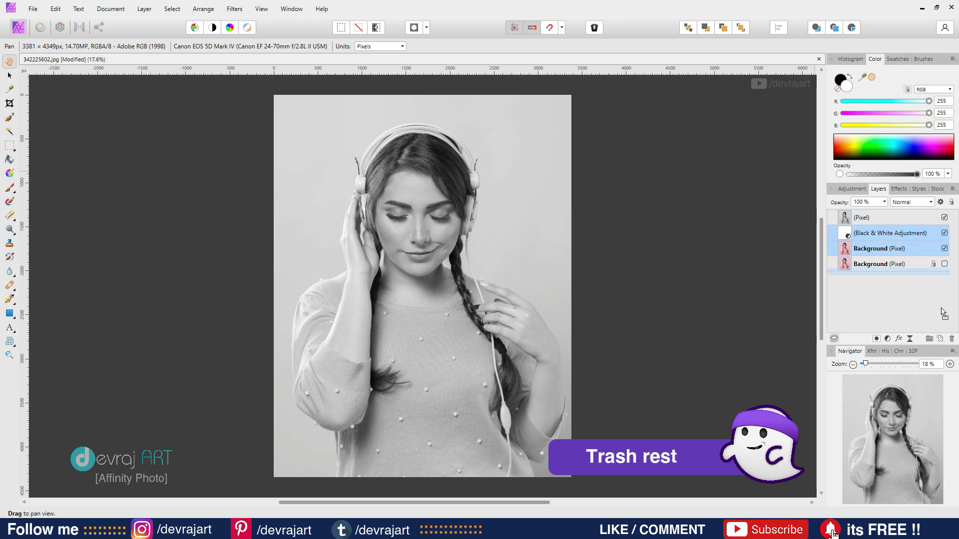
pyautogui.click(872, 223)
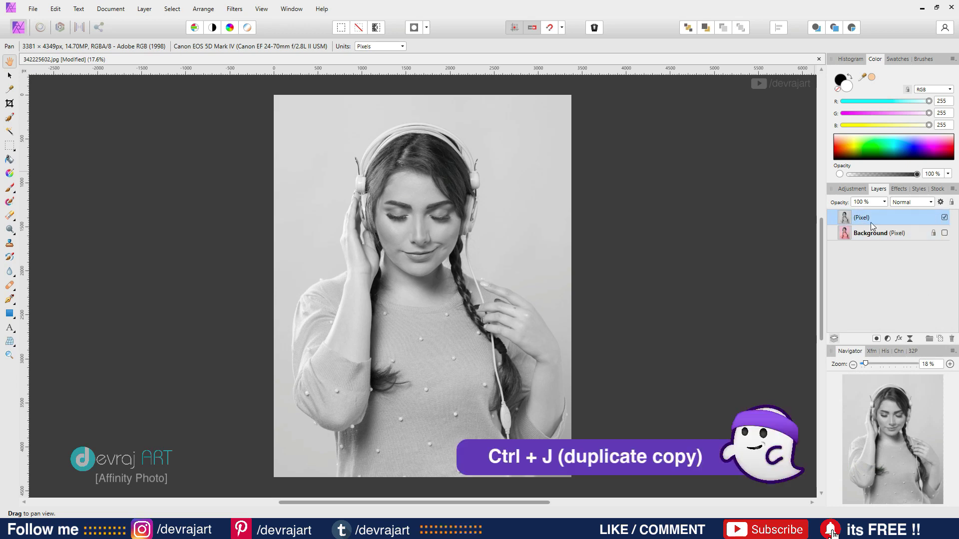
# Duplicate the merged greyscale layer, invert the copy, and set it to Color Dodge.
pyautogui.hotkey('ctrl', 'j')
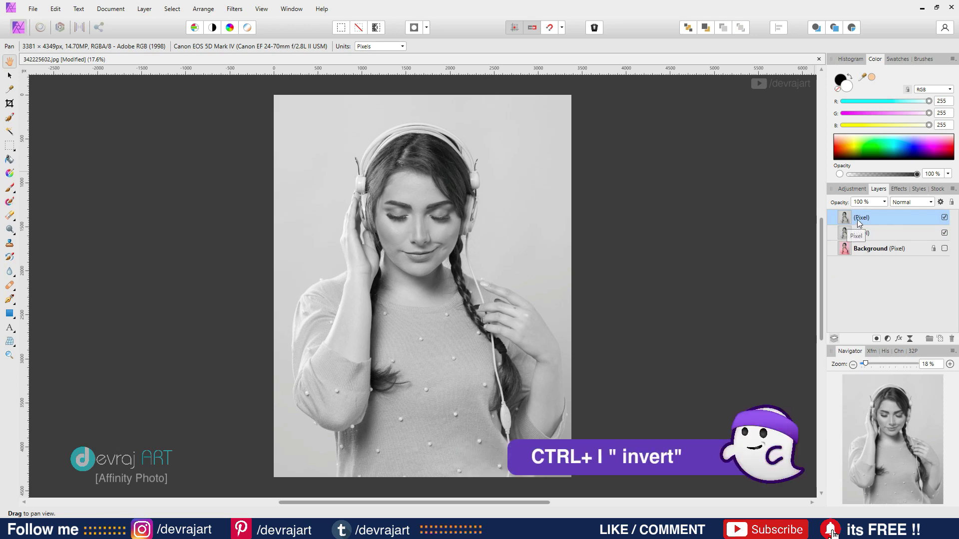
pyautogui.hotkey('ctrl', 'i')
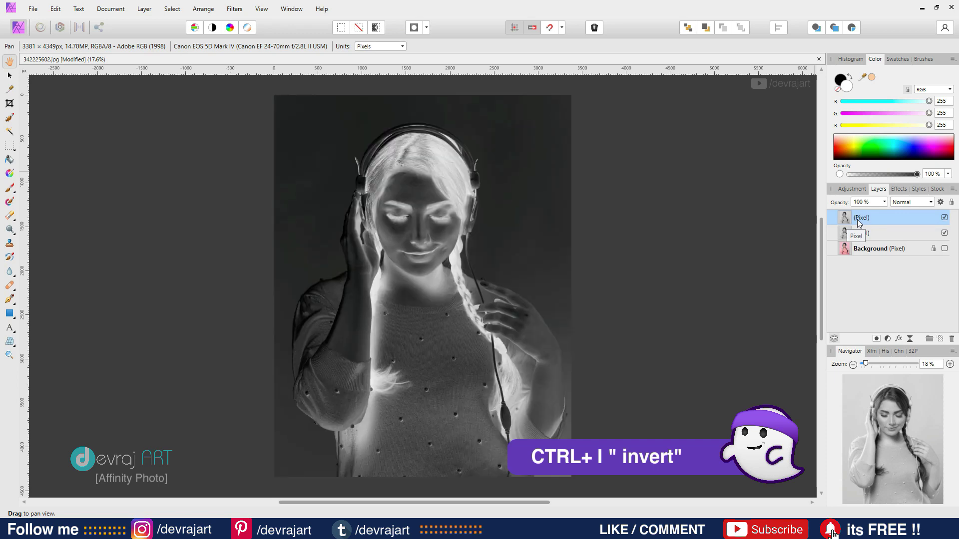
pyautogui.click(931, 203)
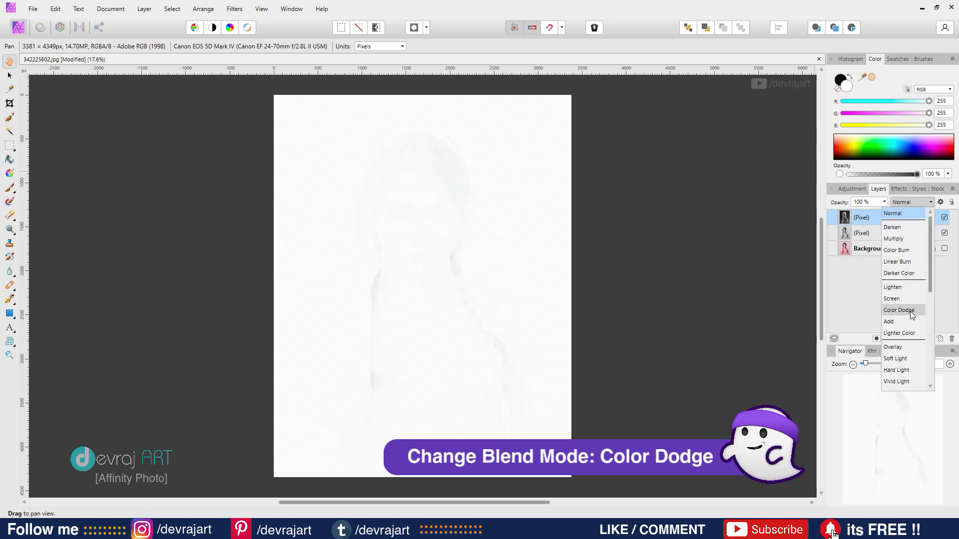
pyautogui.click(905, 311)
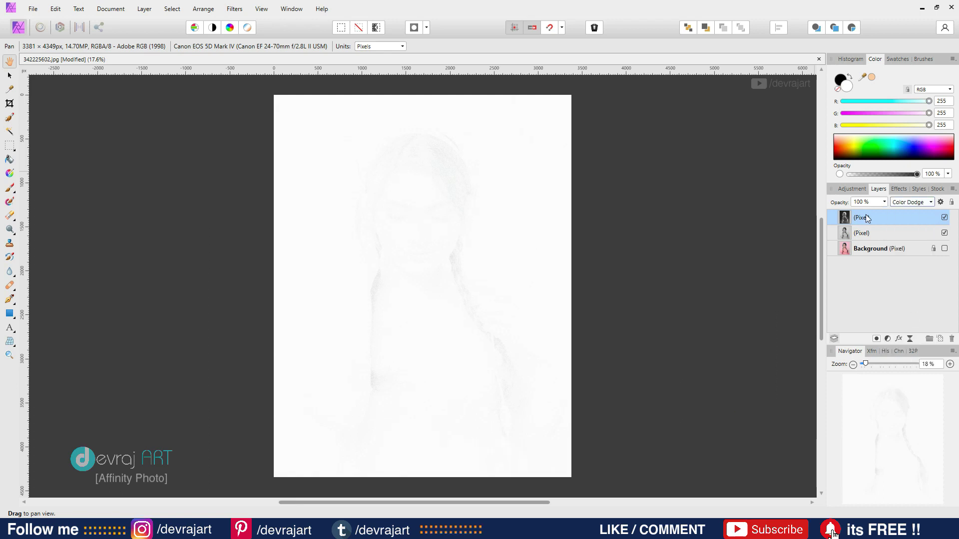
pyautogui.click(234, 9)
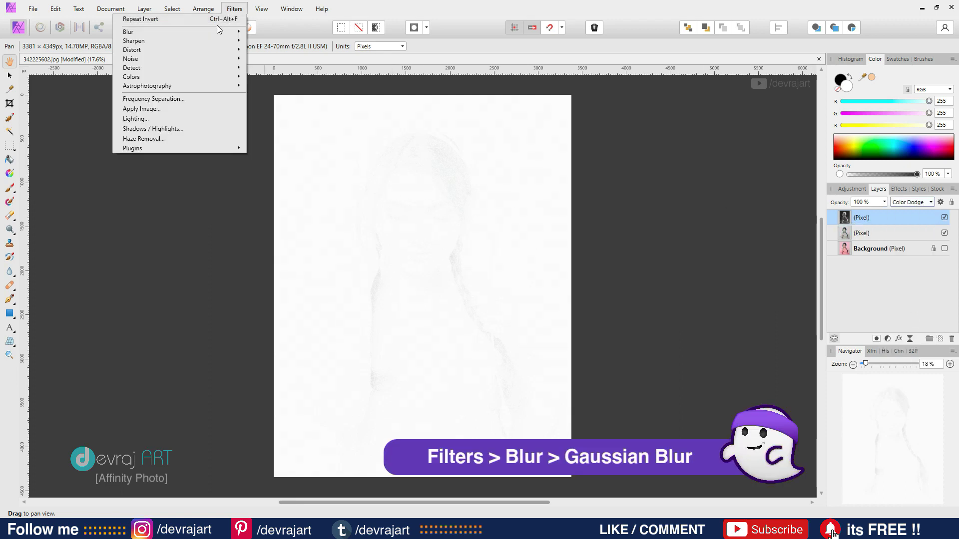
pyautogui.moveTo(179, 31)
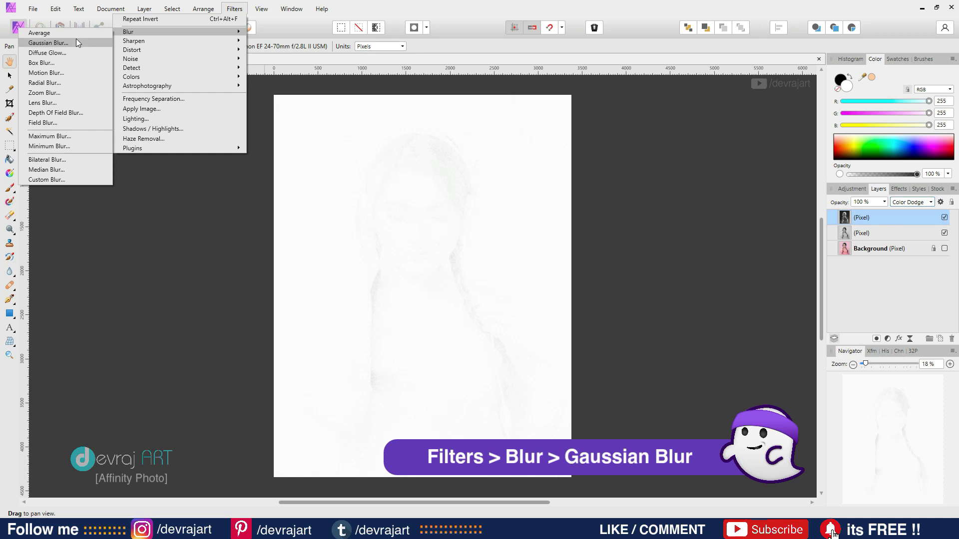
# Apply an 82.8 px Gaussian Blur to the inverted layer to reveal the pencil sketch.
pyautogui.click(75, 43)
pyautogui.moveTo(609, 152)
pyautogui.mouseDown()
pyautogui.moveTo(587, 131)
pyautogui.moveTo(623, 158)
pyautogui.moveTo(653, 160)
pyautogui.mouseUp()
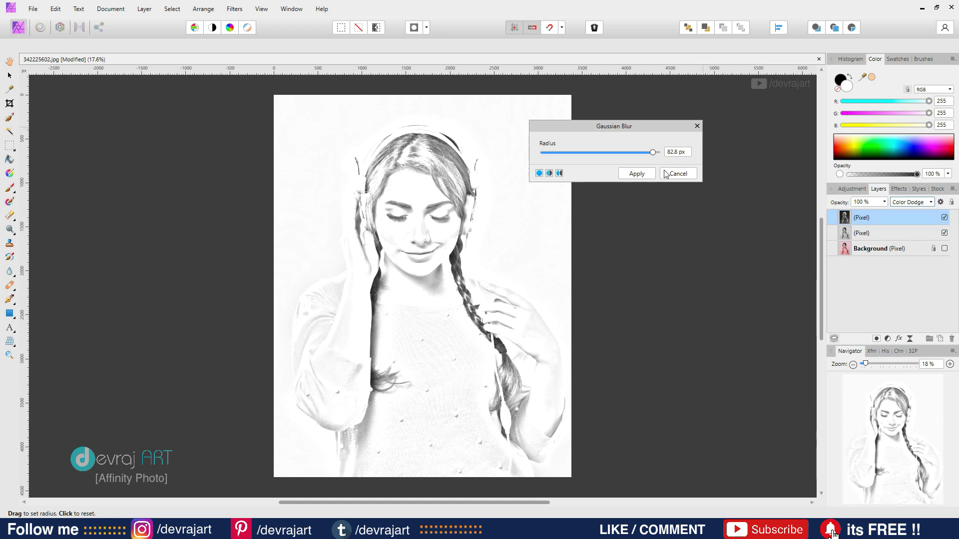
pyautogui.click(650, 175)
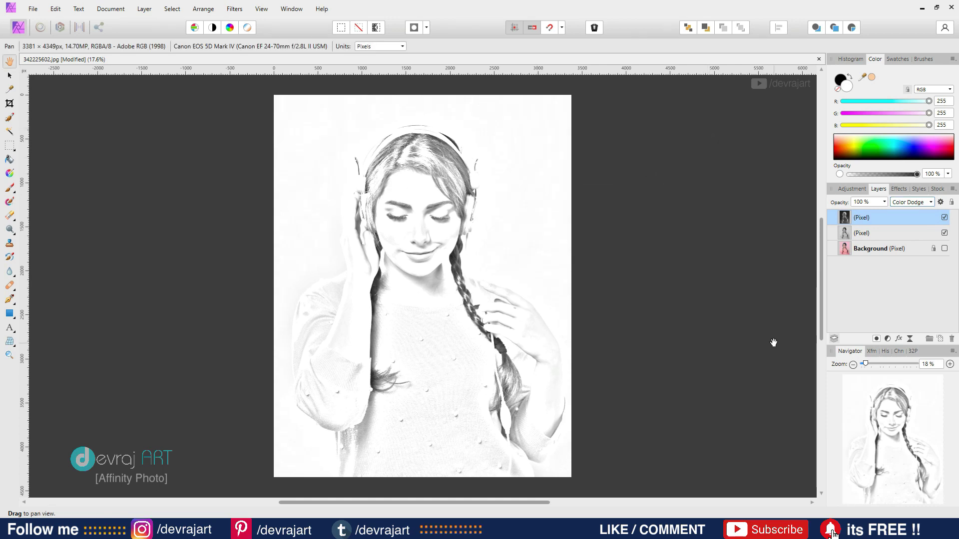
# Group all three layers and add a merged copy above the group.
pyautogui.keyDown('shift'); pyautogui.click(859, 250); pyautogui.keyUp('shift')
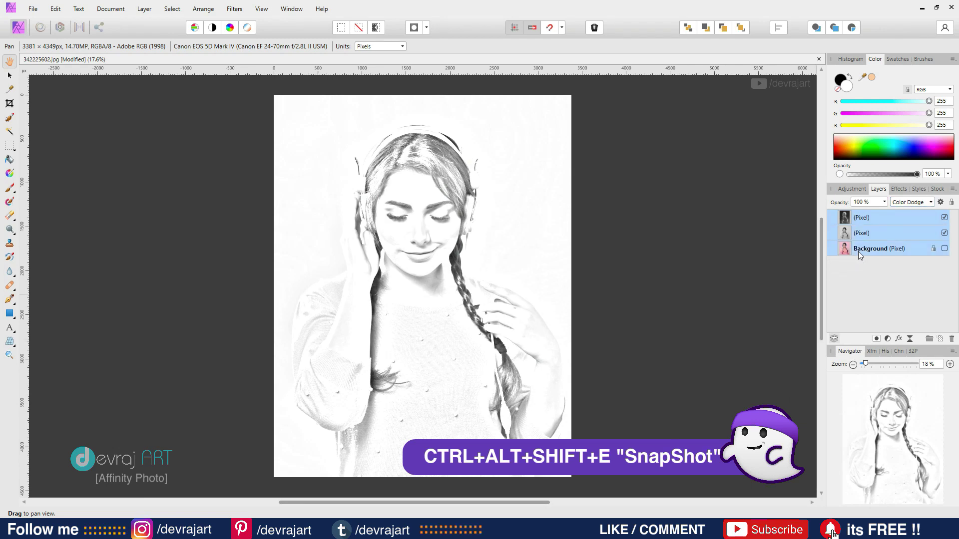
pyautogui.hotkey('ctrl', 'g')
pyautogui.hotkey('ctrl', 'alt', 'shift', 'e')
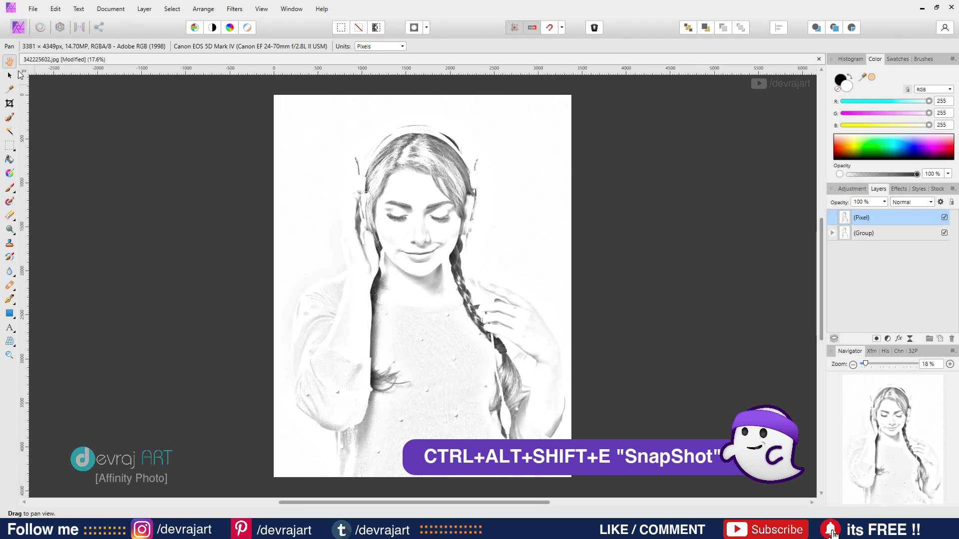
pyautogui.click(31, 10)
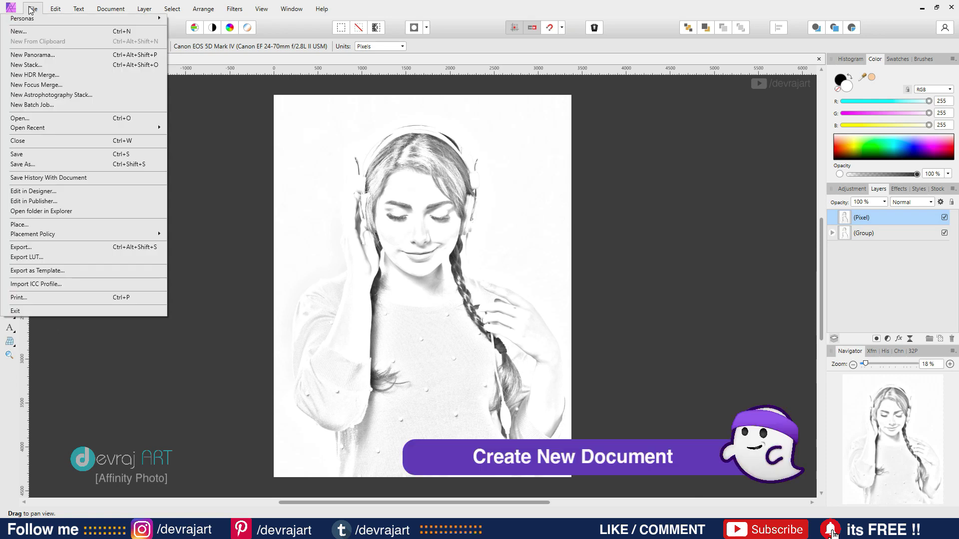
# Create a blank 1280×720 document with a changed DPI, then return to 342225602.jpg.
pyautogui.click(19, 32)
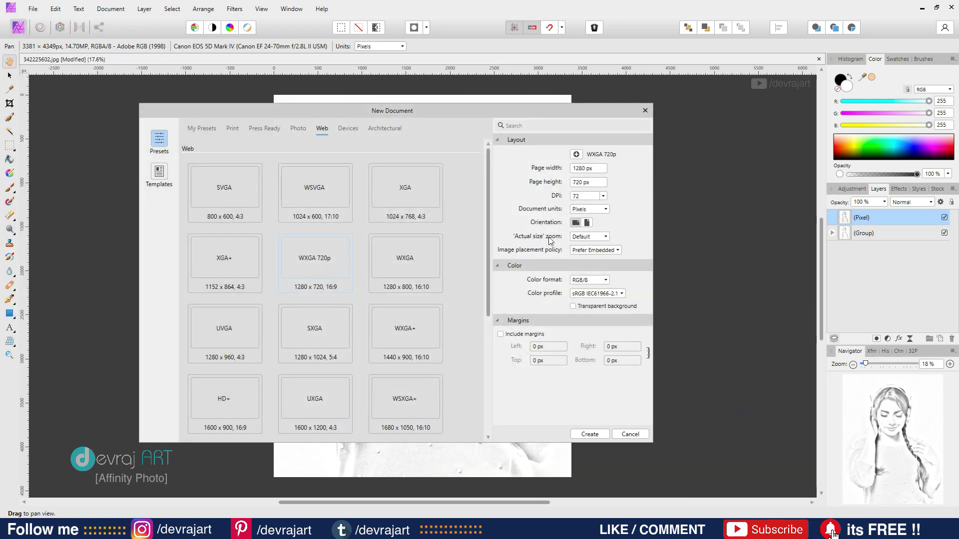
pyautogui.click(603, 196)
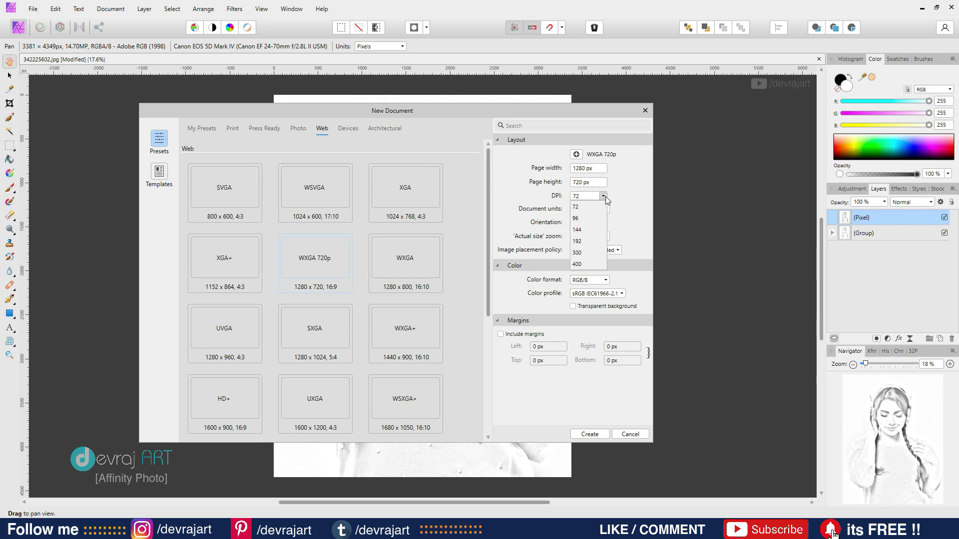
pyautogui.click(588, 239)
pyautogui.click(602, 433)
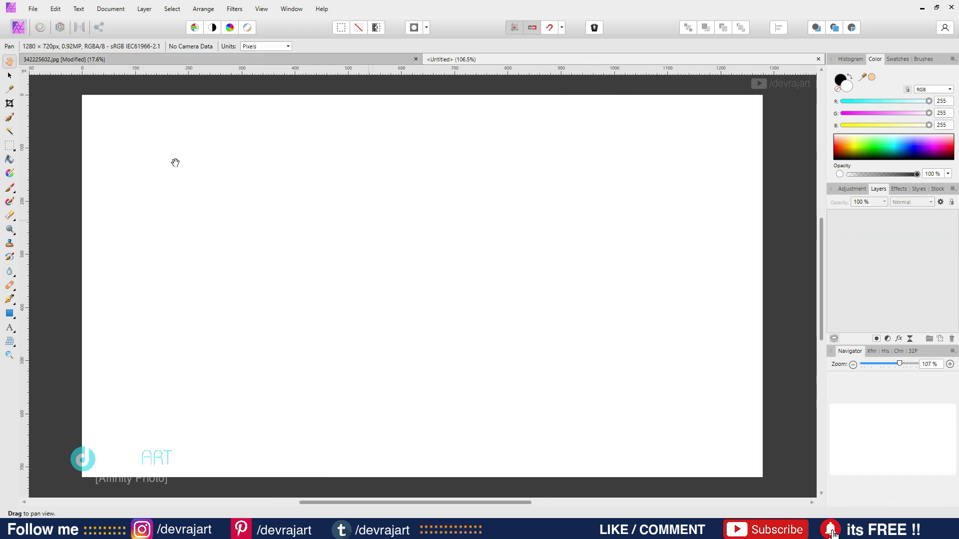
pyautogui.click(260, 61)
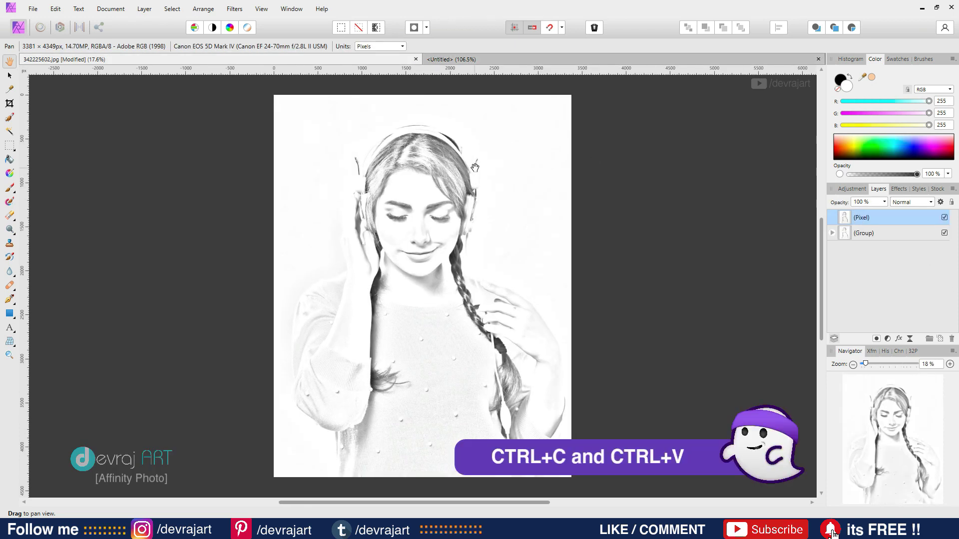
# Paste the pencil sketch into the Untitled document as a new layer over the canvas.
pyautogui.click(434, 58)
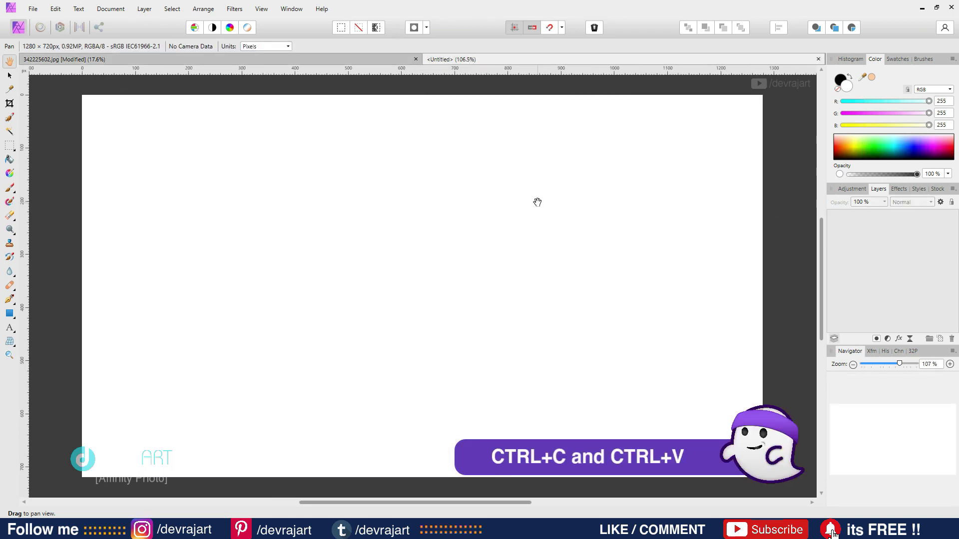
pyautogui.hotkey('ctrl', 'v')
pyautogui.hotkey('ctrl', '-')
pyautogui.hotkey('ctrl', '-')
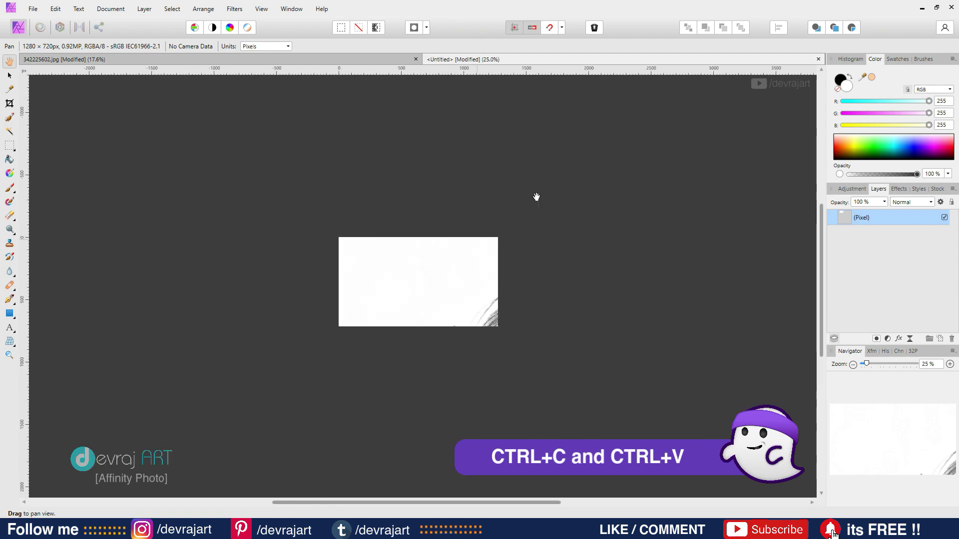
pyautogui.hotkey('ctrl', 'v')
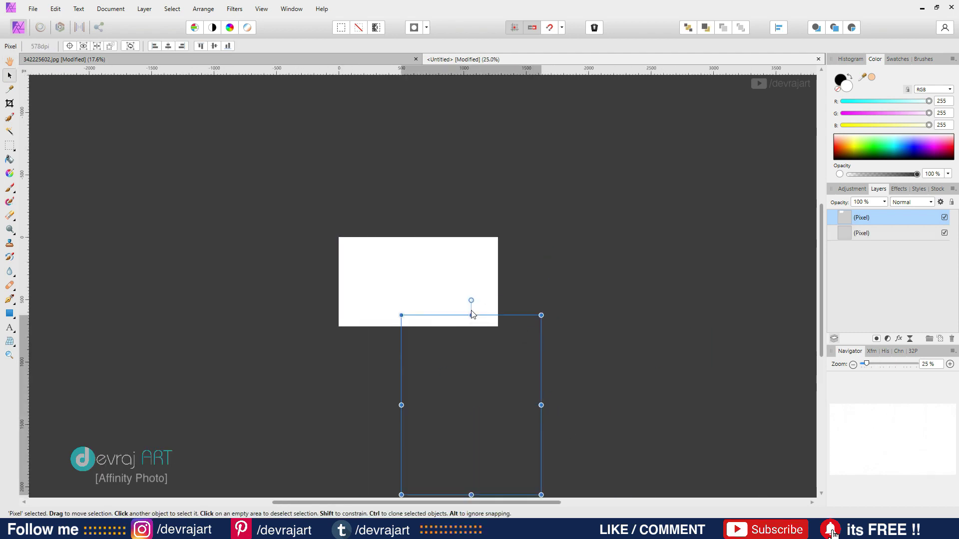
pyautogui.moveTo(490, 344)
pyautogui.mouseDown()
pyautogui.moveTo(442, 253)
pyautogui.moveTo(522, 259)
pyautogui.mouseUp()
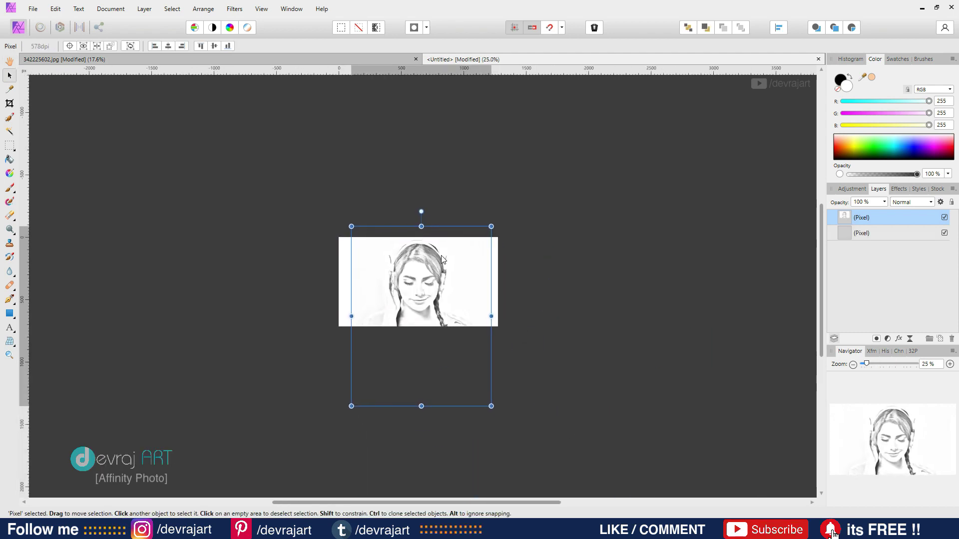
# Scale and move the sketch so it covers the 1280×720 canvas, then deselect it.
pyautogui.hotkey('ctrl', '0')
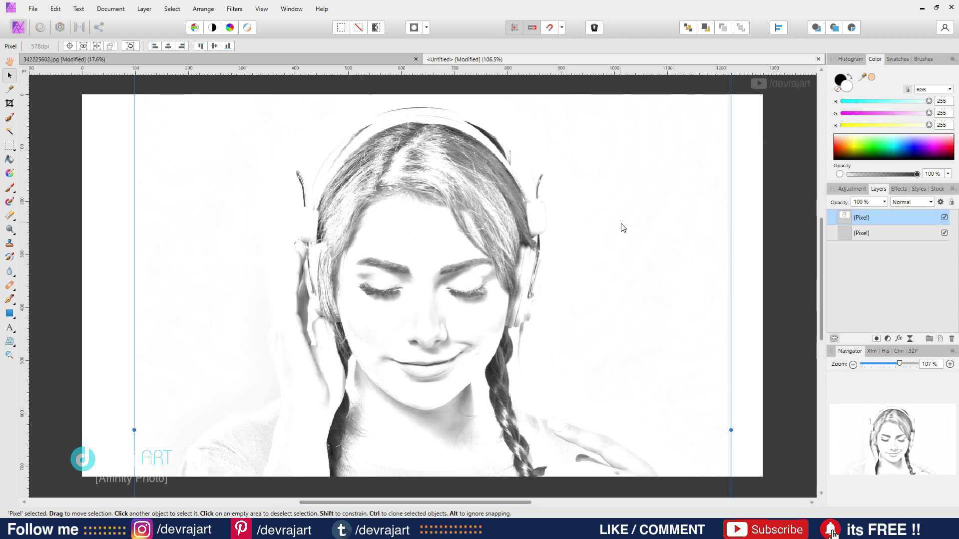
pyautogui.hotkey('ctrl', '-')
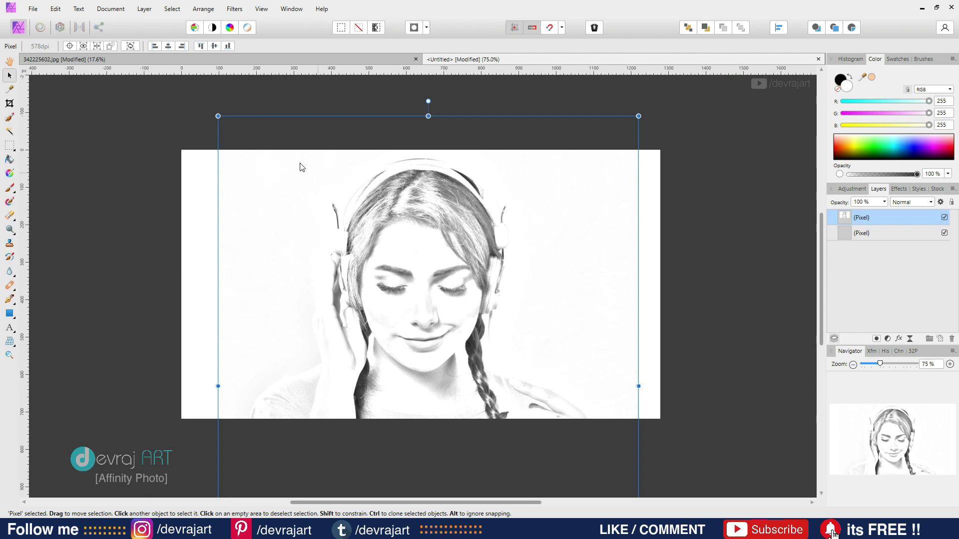
pyautogui.moveTo(218, 116); pyautogui.dragTo(249, 155)
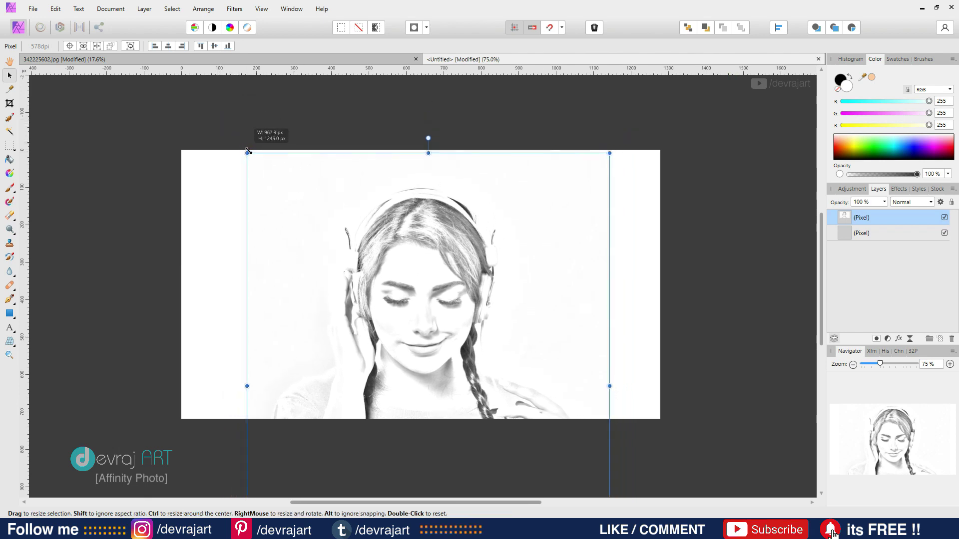
pyautogui.moveTo(380, 258); pyautogui.dragTo(379, 222)
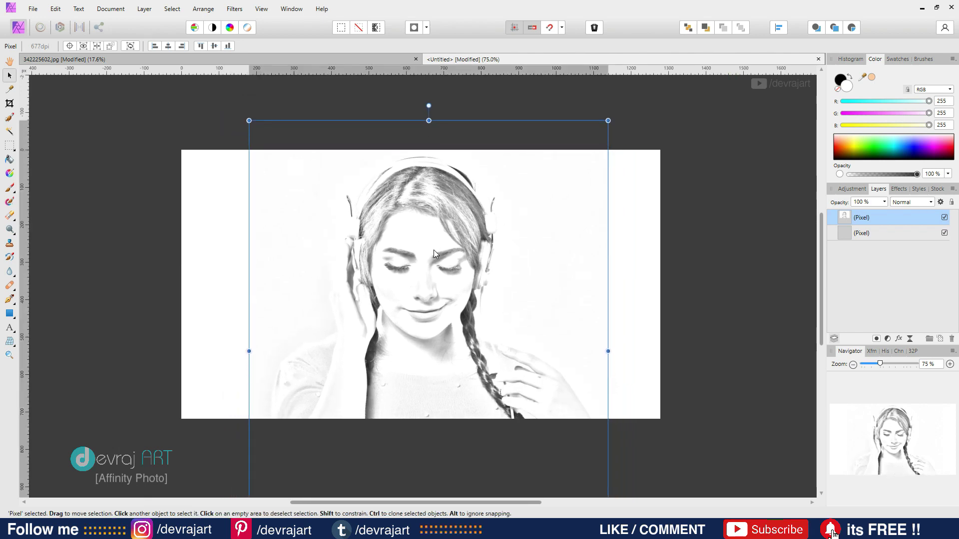
pyautogui.click(717, 257)
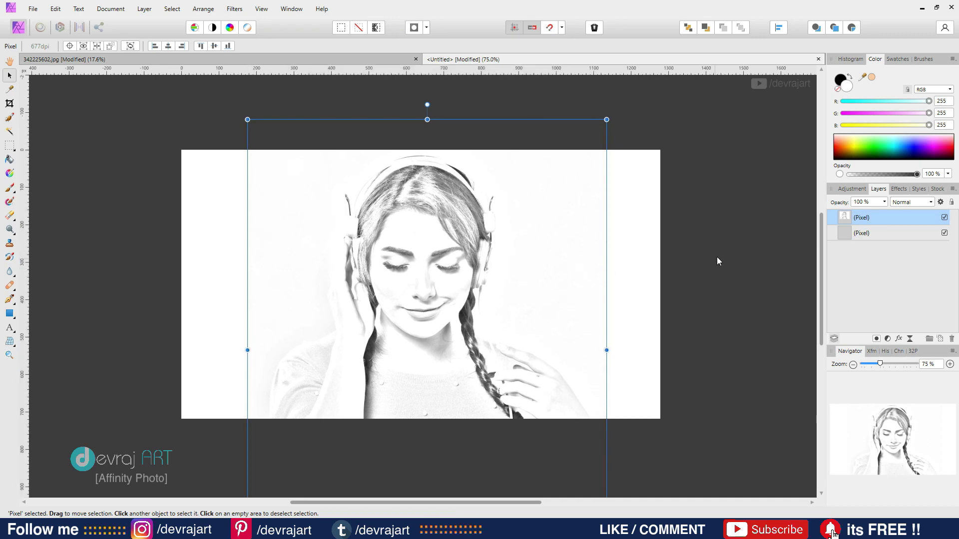
pyautogui.hotkey('ctrl', '0')
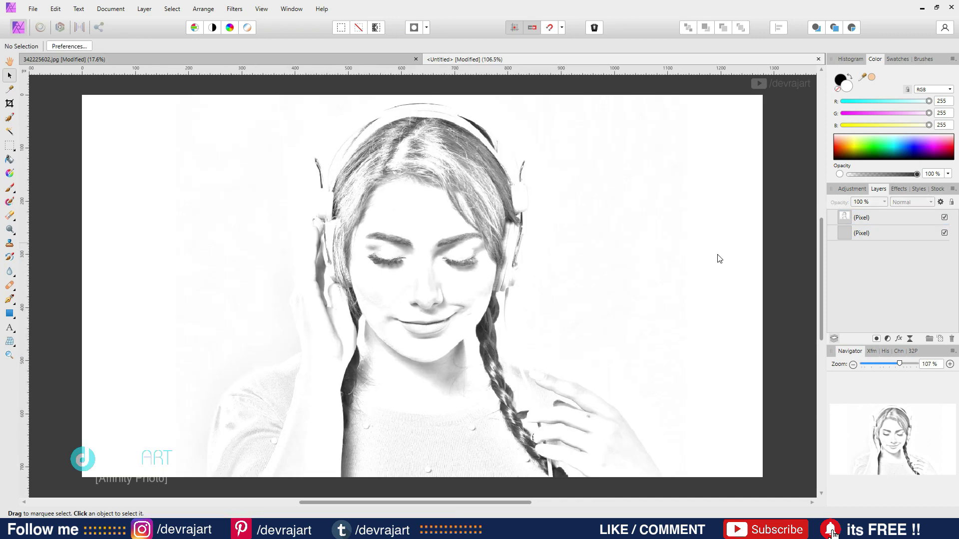
# Place the crumpled paper texture image above the bottom layer, spread across the canvas.
pyautogui.click(882, 233)
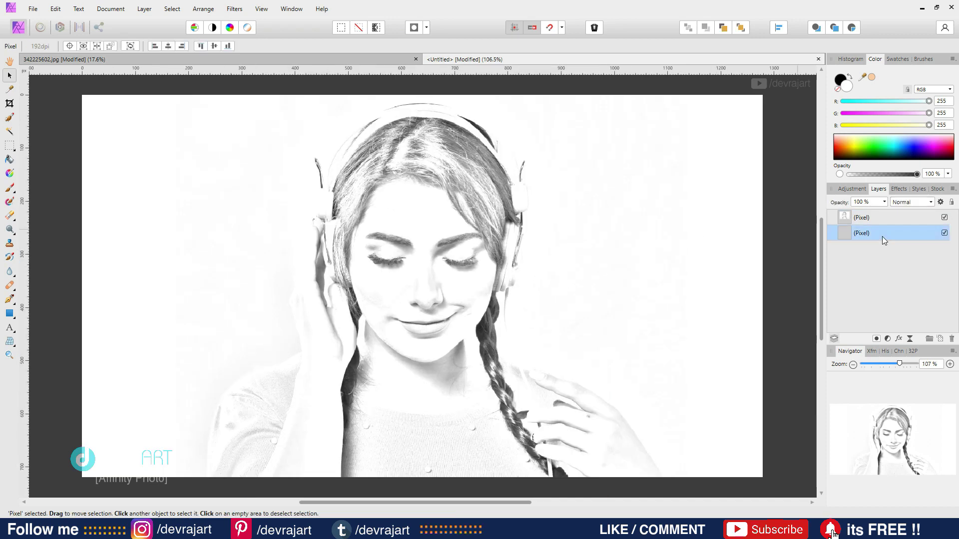
pyautogui.click(33, 9)
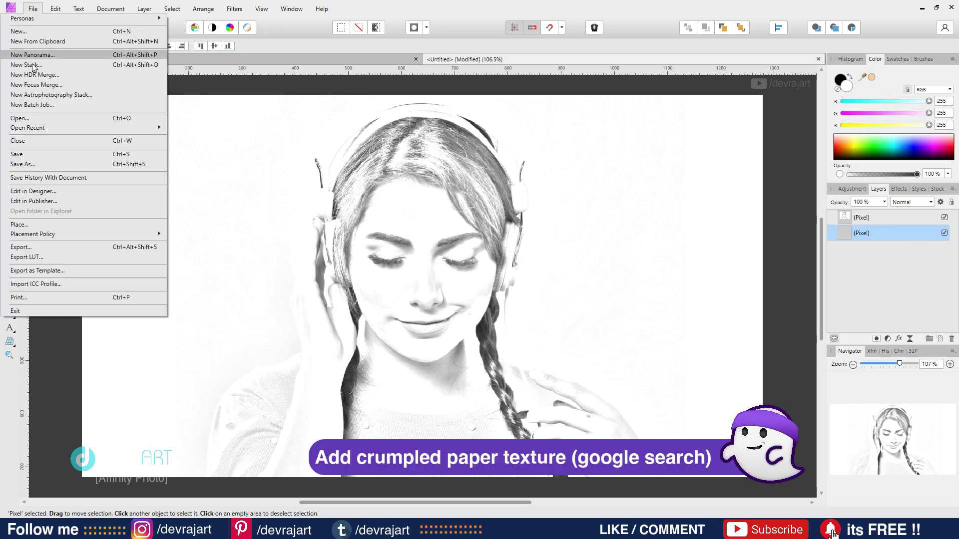
pyautogui.click(20, 225)
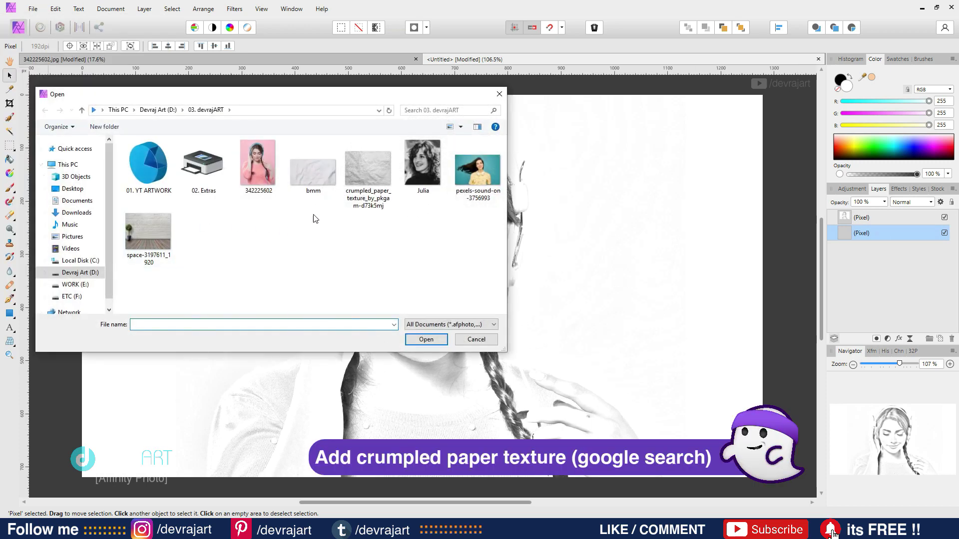
pyautogui.doubleClick(368, 168)
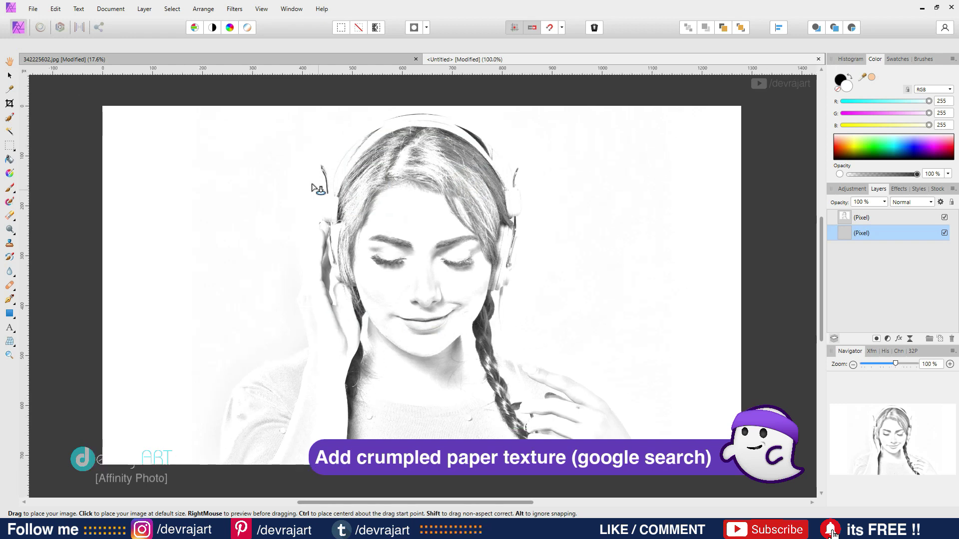
pyautogui.hotkey('ctrl', '-')
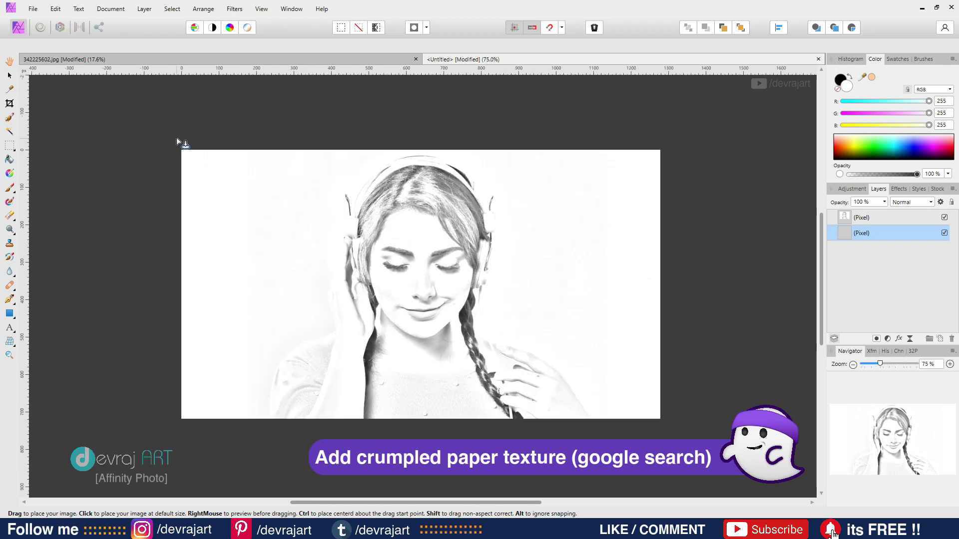
pyautogui.moveTo(173, 138); pyautogui.dragTo(746, 400)
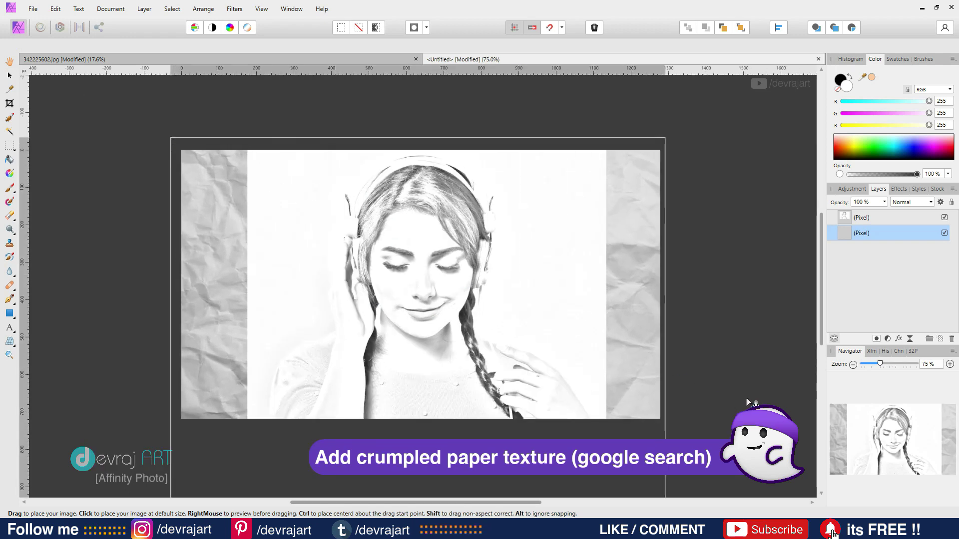
pyautogui.click(833, 280)
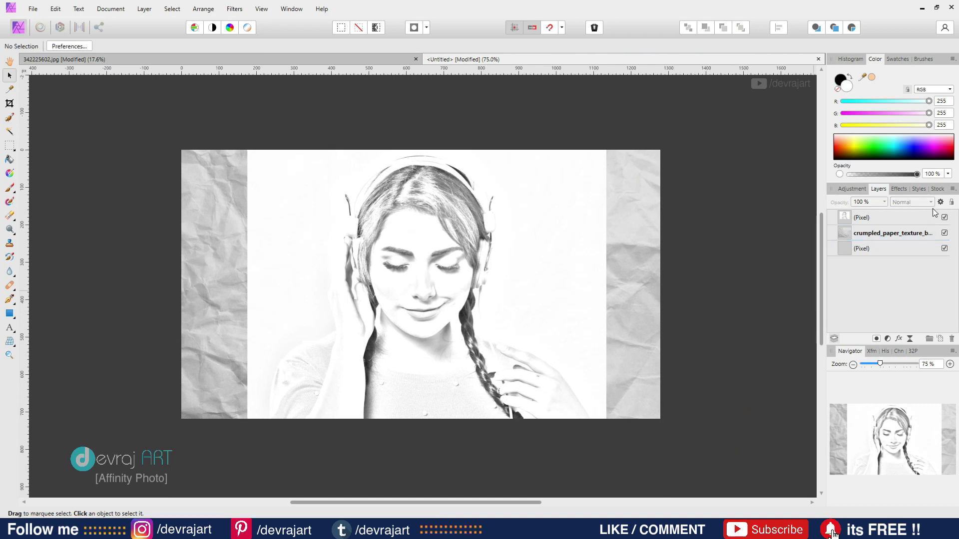
# Hide the sketch and stretch the texture's top and bottom edges to the canvas edges.
pyautogui.click(945, 218)
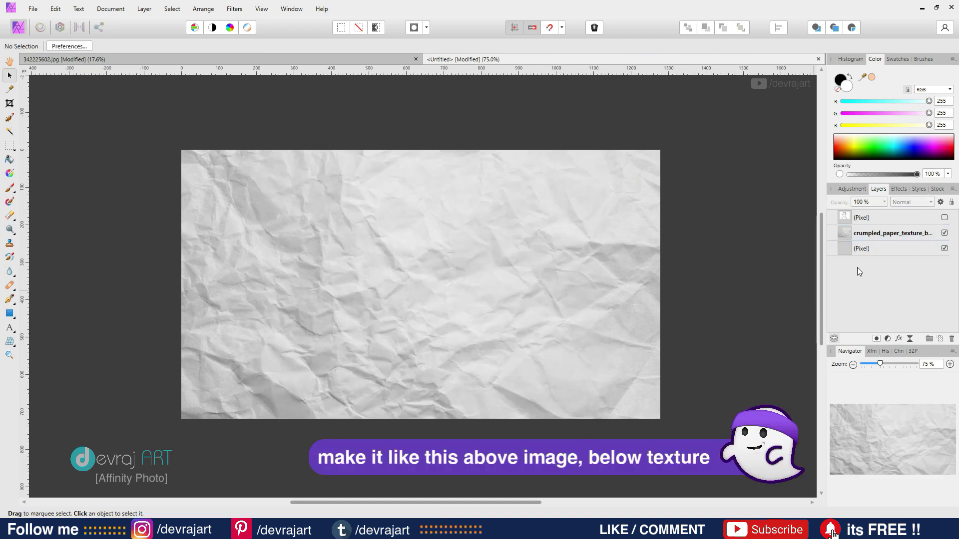
pyautogui.click(863, 235)
pyautogui.moveTo(492, 267); pyautogui.dragTo(499, 238)
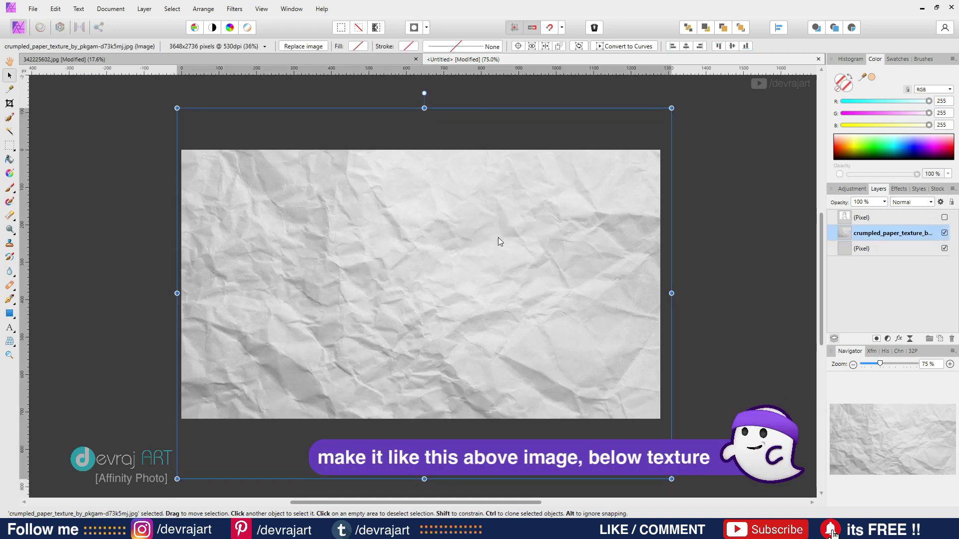
pyautogui.moveTo(427, 107); pyautogui.dragTo(425, 147)
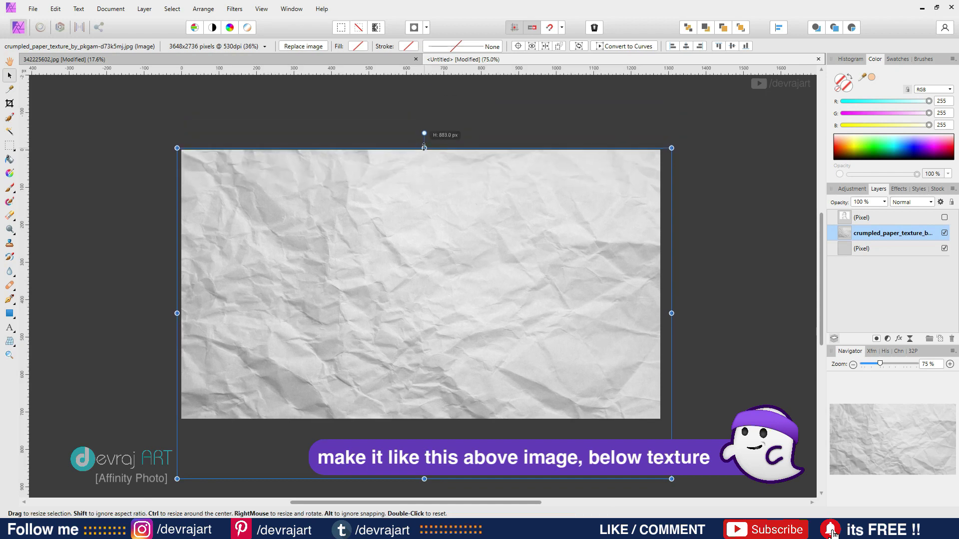
pyautogui.moveTo(424, 479); pyautogui.dragTo(428, 421)
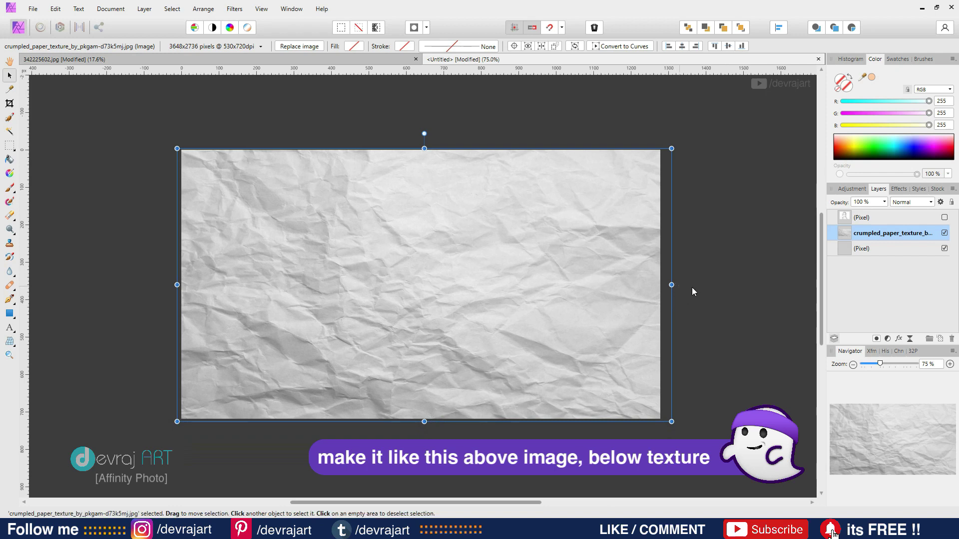
pyautogui.click(704, 290)
# Show the sketch layer again and set its blend mode to Linear Burn over the paper.
pyautogui.click(864, 220)
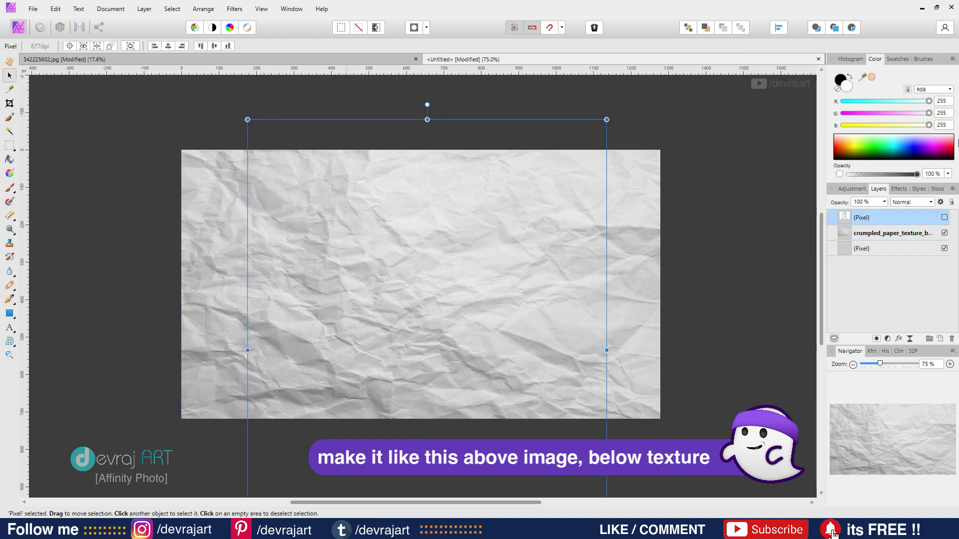
pyautogui.click(945, 218)
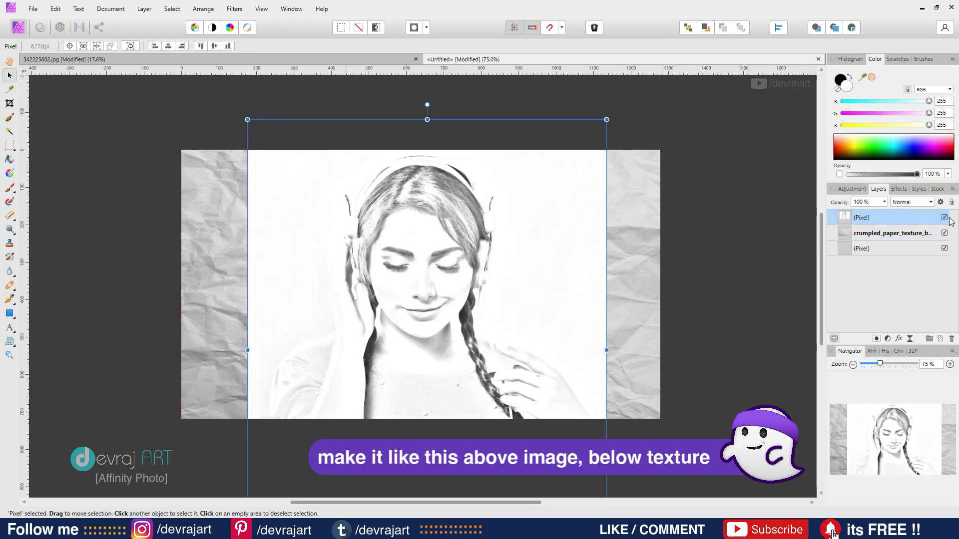
pyautogui.click(929, 201)
pyautogui.scroll(-1, 932, 230)
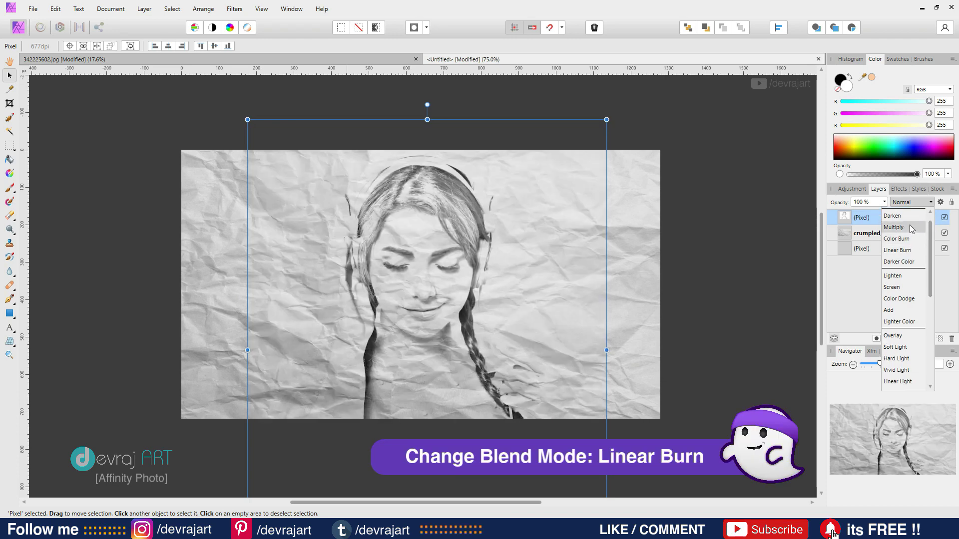
pyautogui.click(897, 250)
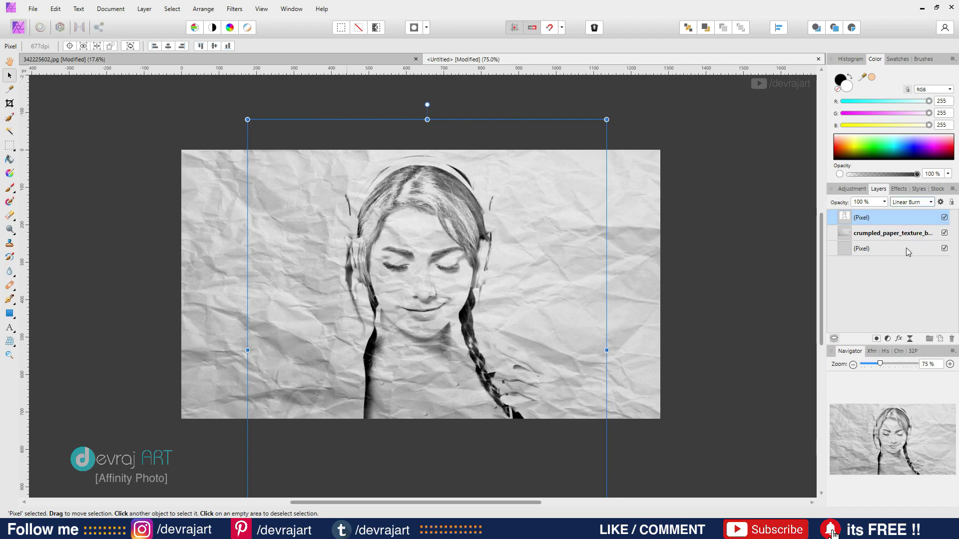
pyautogui.click(712, 189)
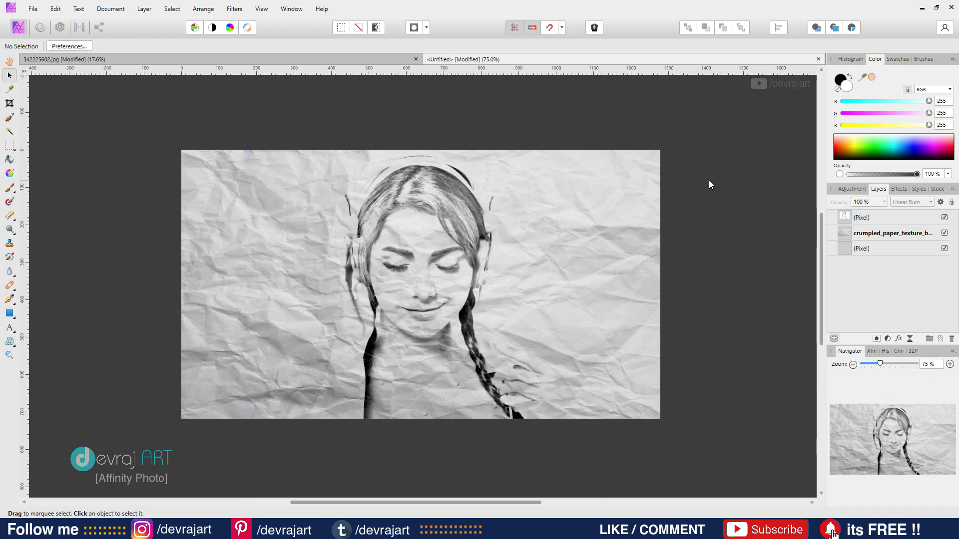
pyautogui.hotkey('ctrl', '0')
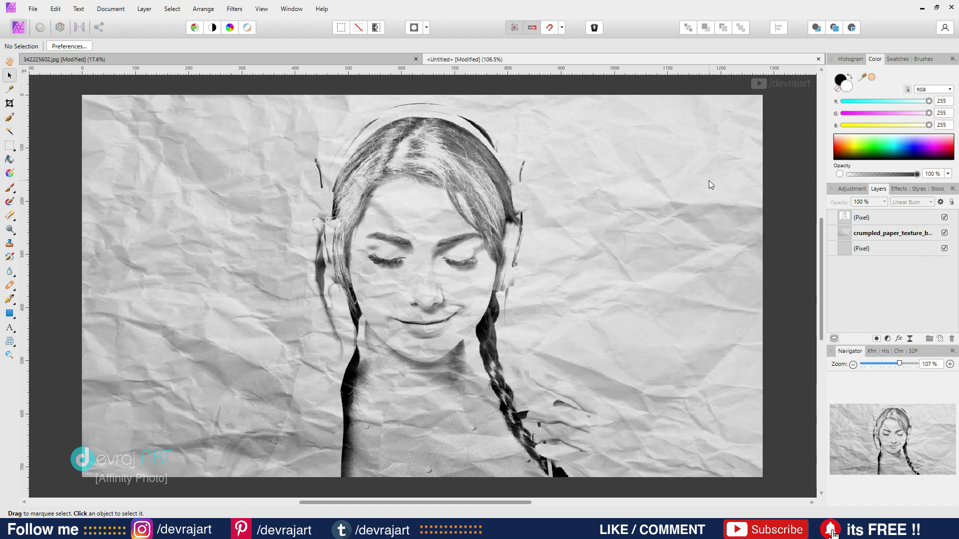
pyautogui.hotkey('ctrl', '+')
pyautogui.hotkey('ctrl', '+')
pyautogui.hotkey('ctrl', '+')
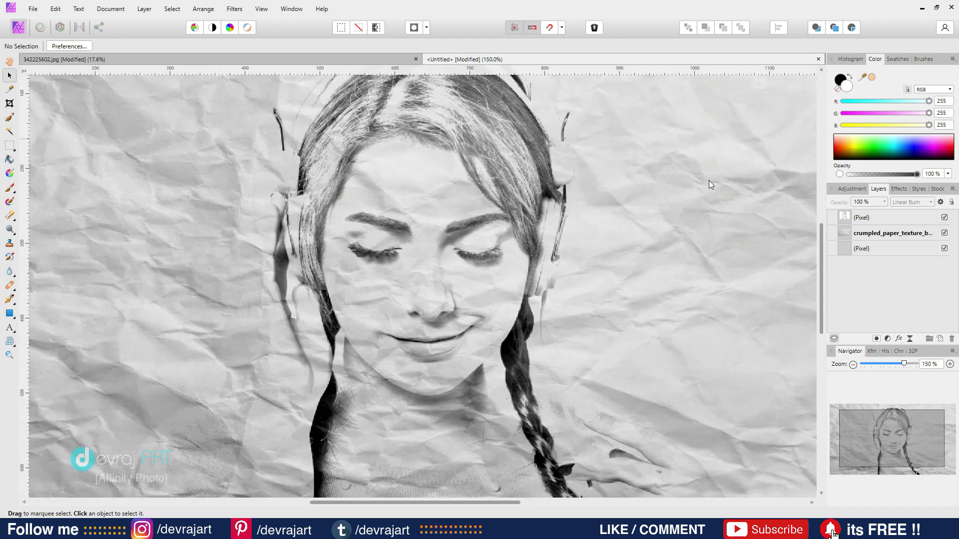
pyautogui.hotkey('ctrl', '-')
pyautogui.hotkey('ctrl', '-')
pyautogui.hotkey('ctrl', '-')
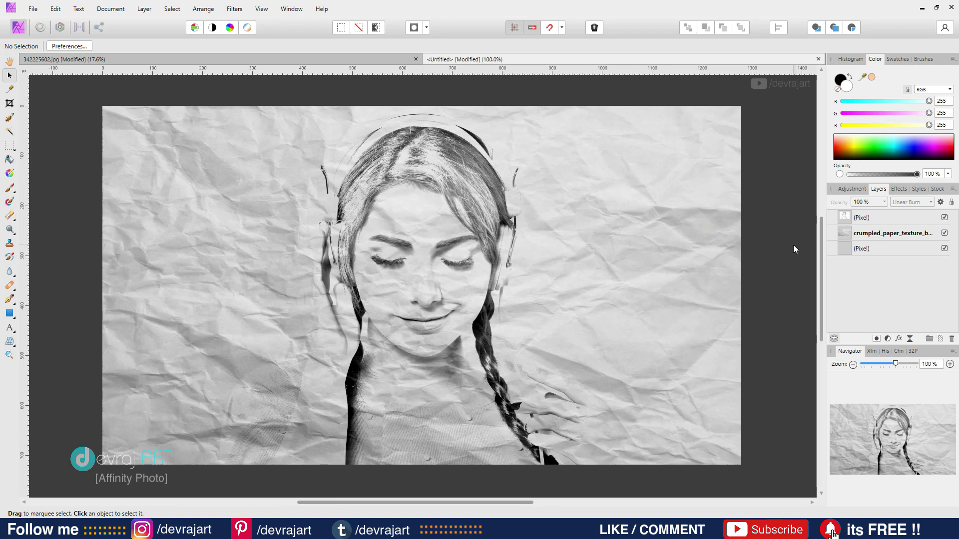
# Add a Levels adjustment above the sketch: Black 10%, White 93%, Gamma about 1.18.
pyautogui.click(872, 218)
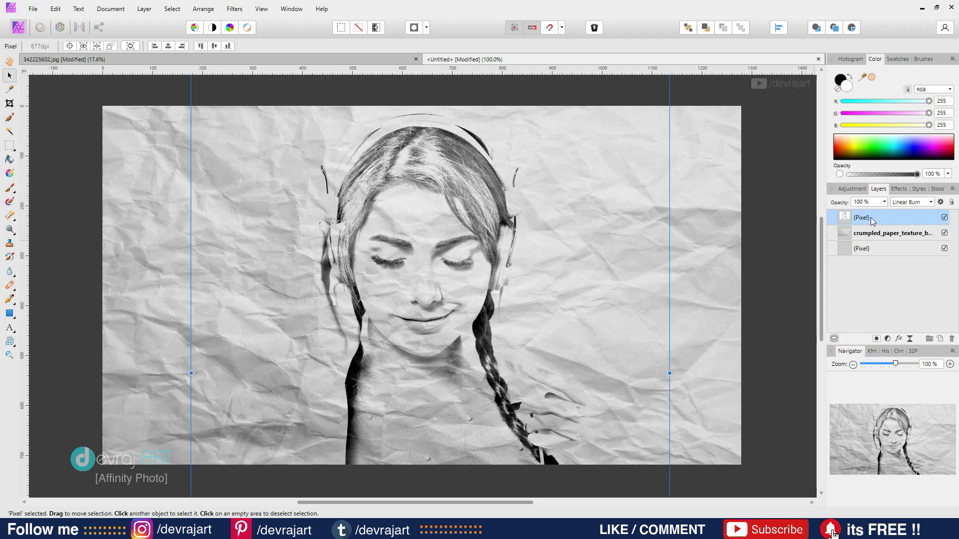
pyautogui.click(888, 339)
pyautogui.click(810, 97)
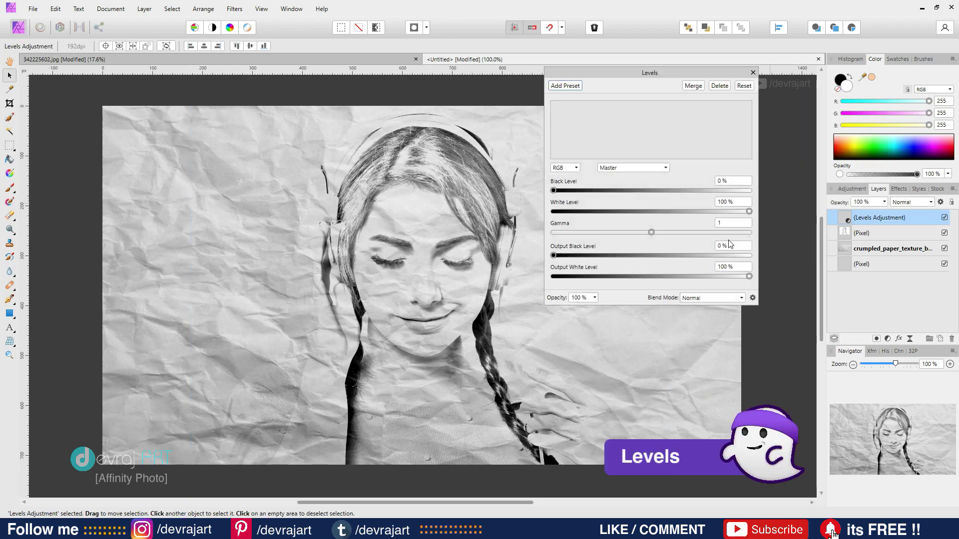
pyautogui.moveTo(554, 191); pyautogui.dragTo(574, 191)
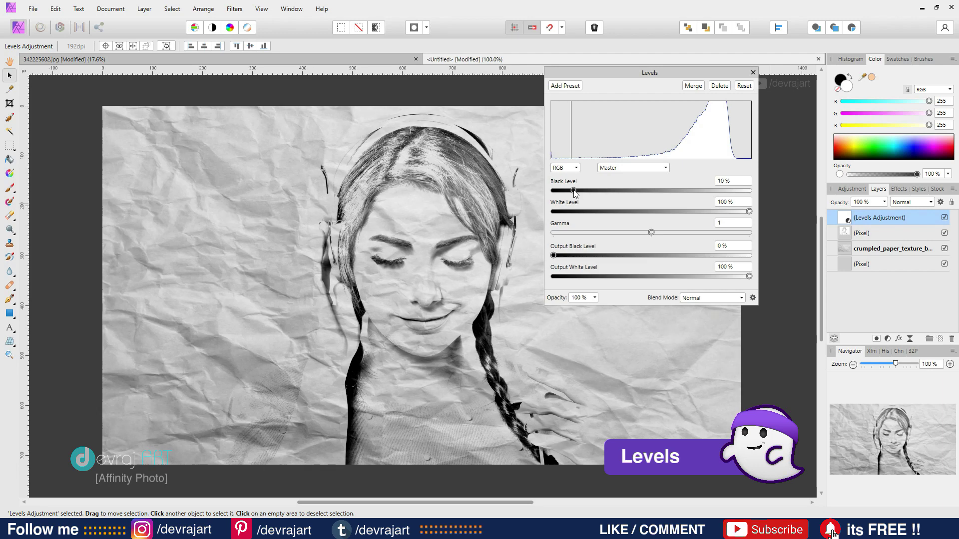
pyautogui.moveTo(749, 212)
pyautogui.mouseDown()
pyautogui.moveTo(725, 212)
pyautogui.moveTo(736, 212)
pyautogui.mouseUp()
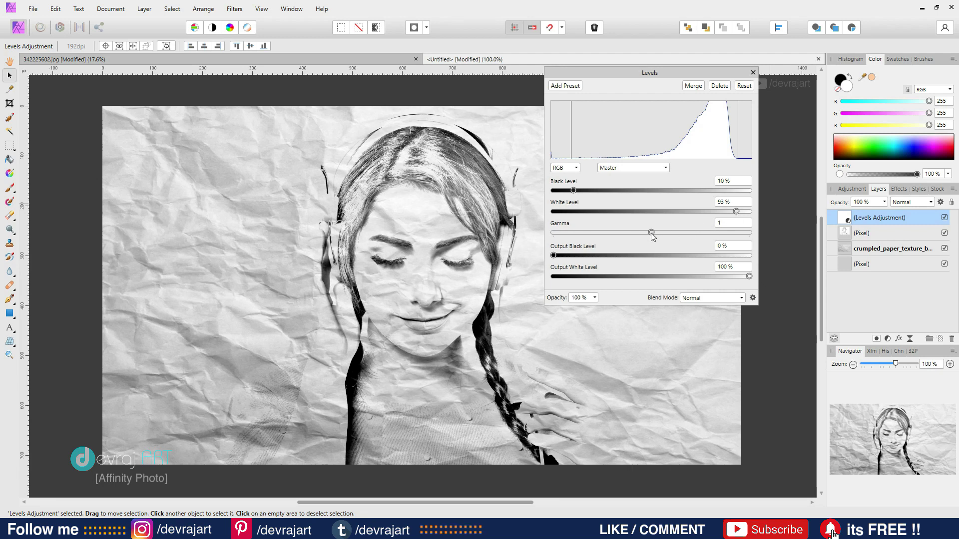
pyautogui.moveTo(651, 232); pyautogui.dragTo(670, 233)
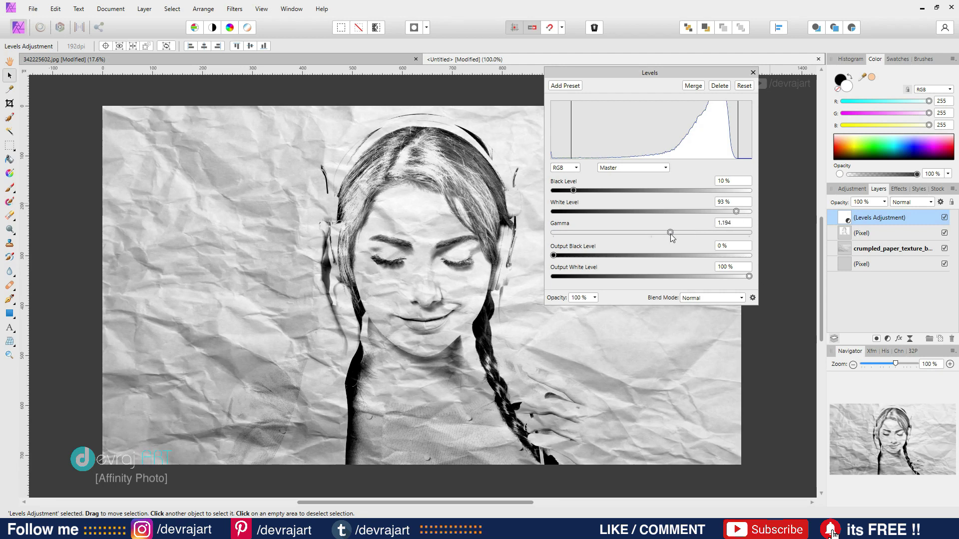
pyautogui.click(753, 73)
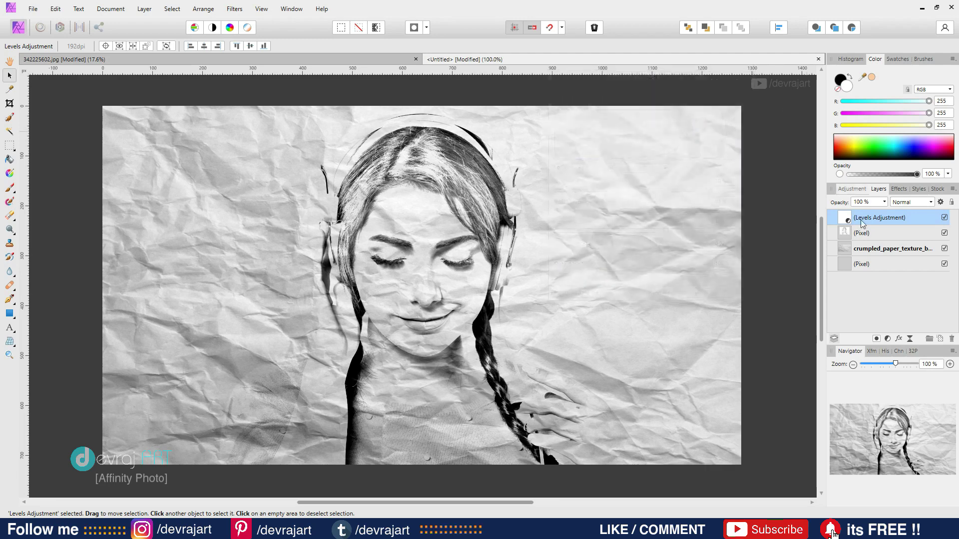
# Add an orange Lens Filter adjustment, settling its optical density at about 38%.
pyautogui.click(888, 339)
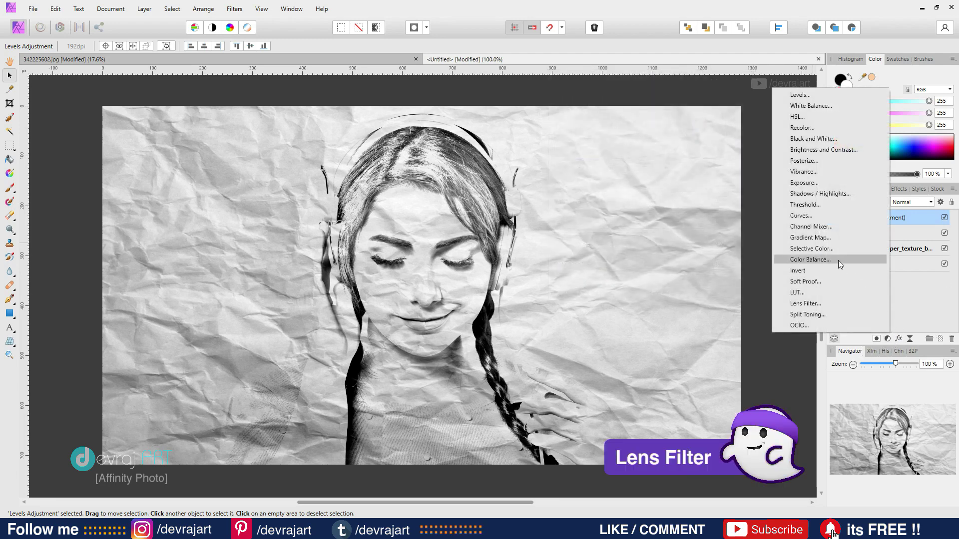
pyautogui.click(820, 303)
pyautogui.moveTo(690, 209); pyautogui.dragTo(699, 113)
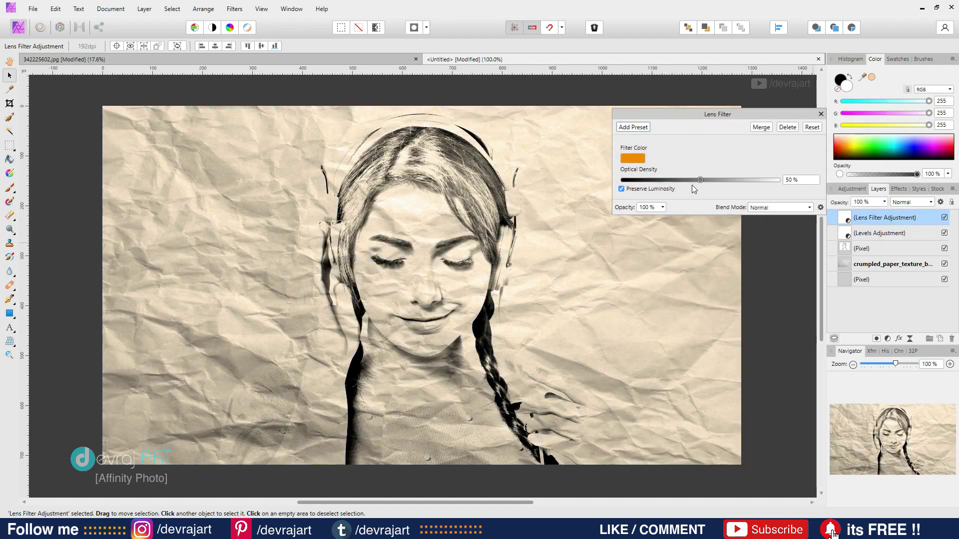
pyautogui.moveTo(700, 180)
pyautogui.mouseDown()
pyautogui.moveTo(647, 180)
pyautogui.moveTo(681, 180)
pyautogui.moveTo(670, 180)
pyautogui.mouseUp()
pyautogui.moveTo(668, 180); pyautogui.dragTo(655, 180)
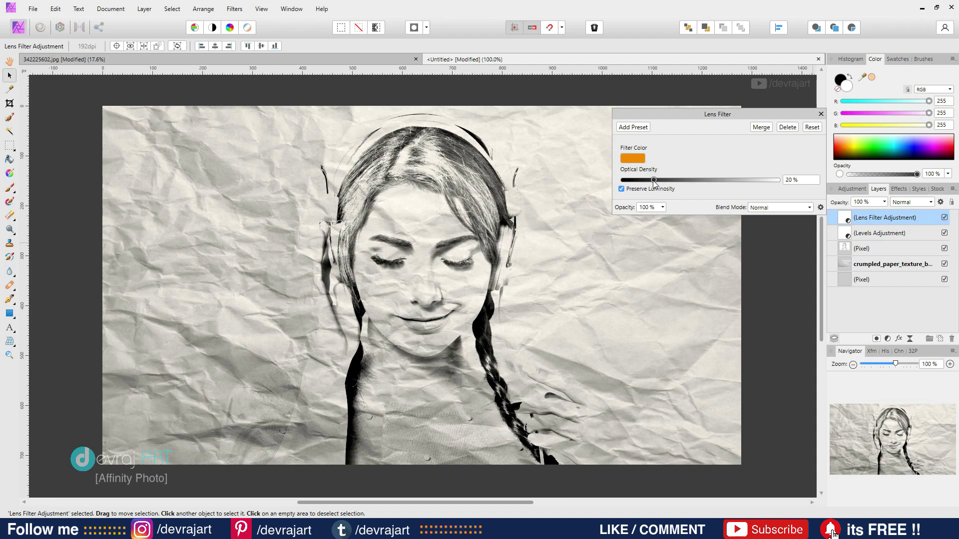
pyautogui.moveTo(654, 179)
pyautogui.mouseDown()
pyautogui.moveTo(687, 180)
pyautogui.moveTo(668, 180)
pyautogui.mouseUp()
pyautogui.click(820, 113)
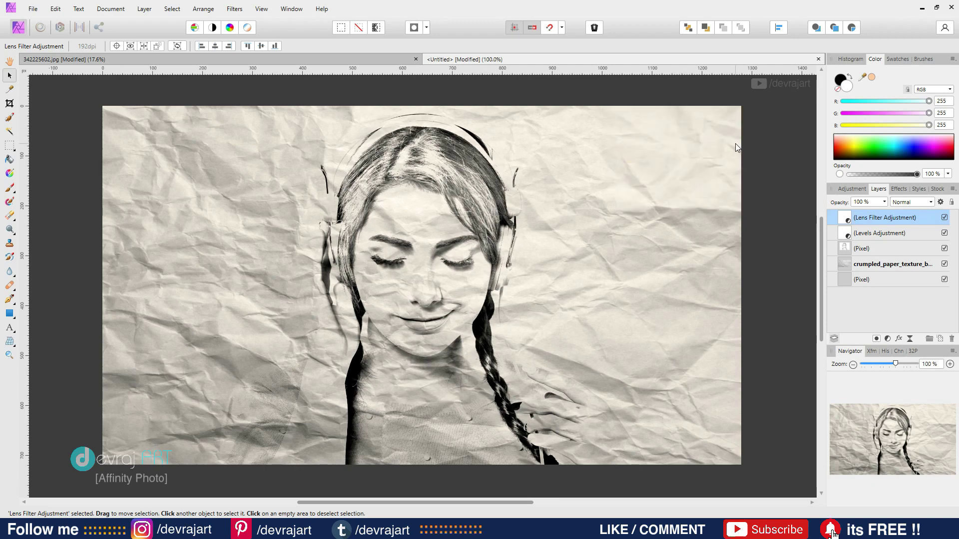
pyautogui.scroll(-2, 735, 143)
pyautogui.scroll(3, 735, 143)
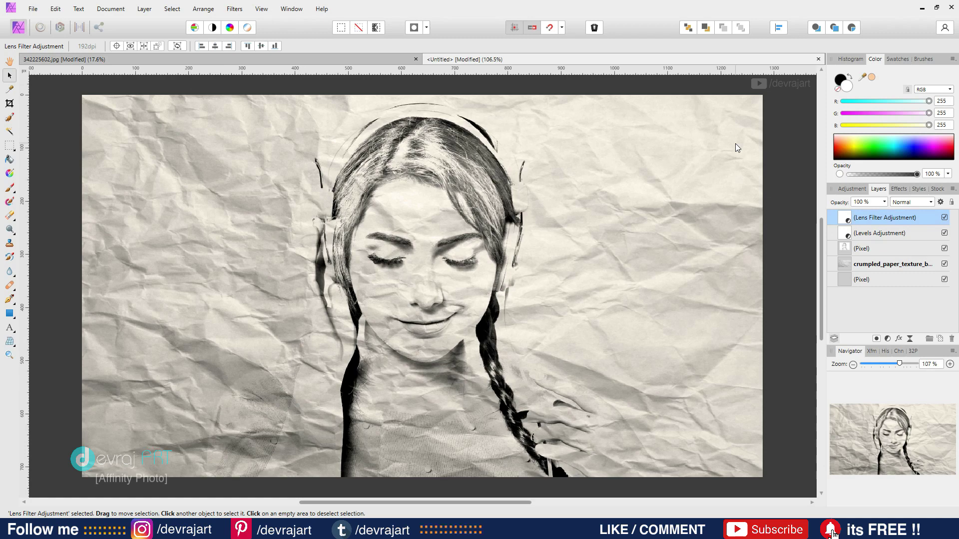
pyautogui.scroll(2, 735, 143)
pyautogui.scroll(2, 735, 143)
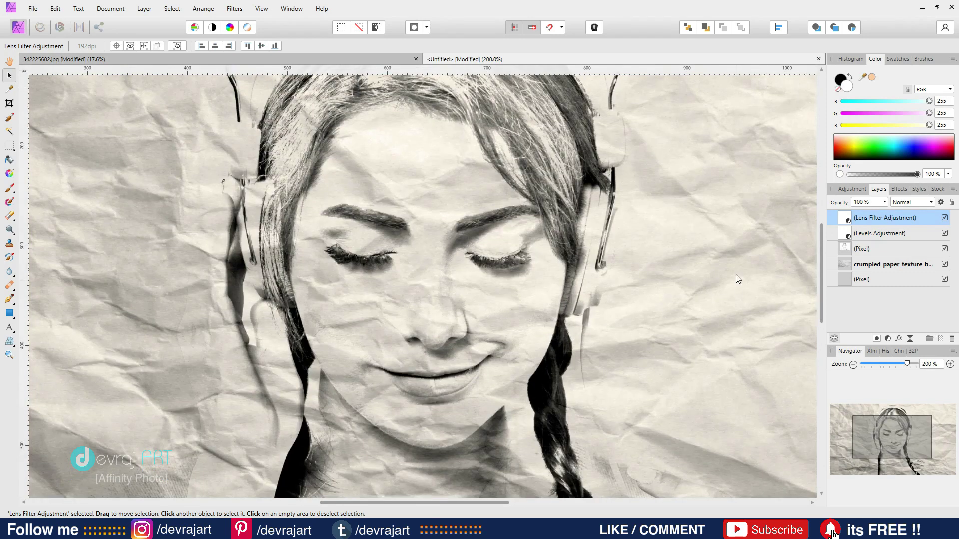
pyautogui.moveTo(822, 268)
pyautogui.mouseDown()
pyautogui.moveTo(826, 359)
pyautogui.moveTo(839, 244)
pyautogui.mouseUp()
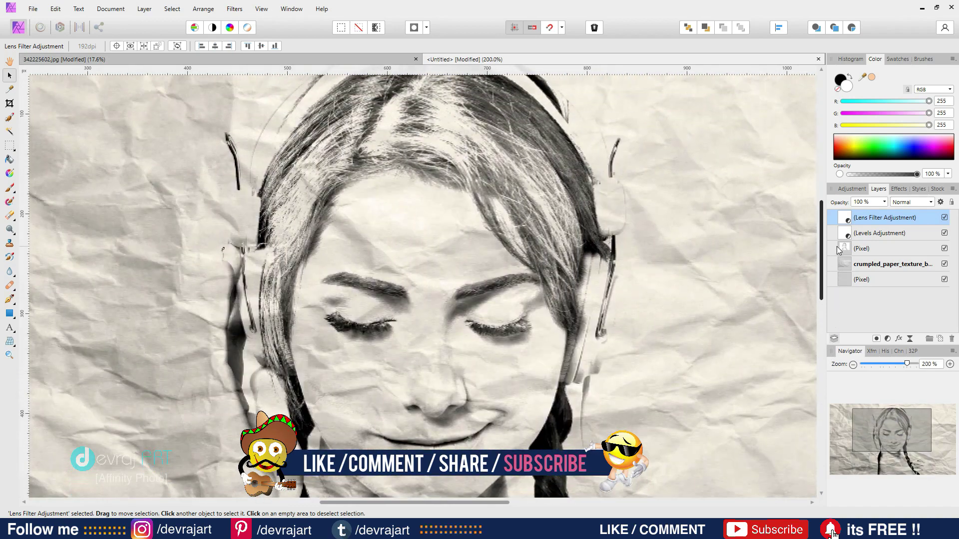
pyautogui.hotkey('ctrl', '0')
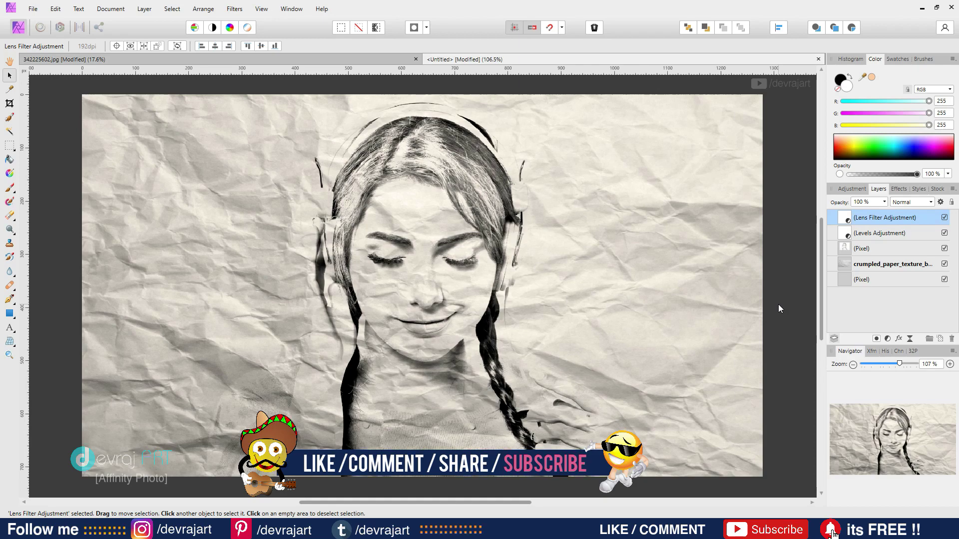
# Add a Curves adjustment above the Lens Filter layer and nudge the Red channel's midpoint slightly upward.
pyautogui.keyDown('shift'); pyautogui.click(875, 283); pyautogui.keyUp('shift')
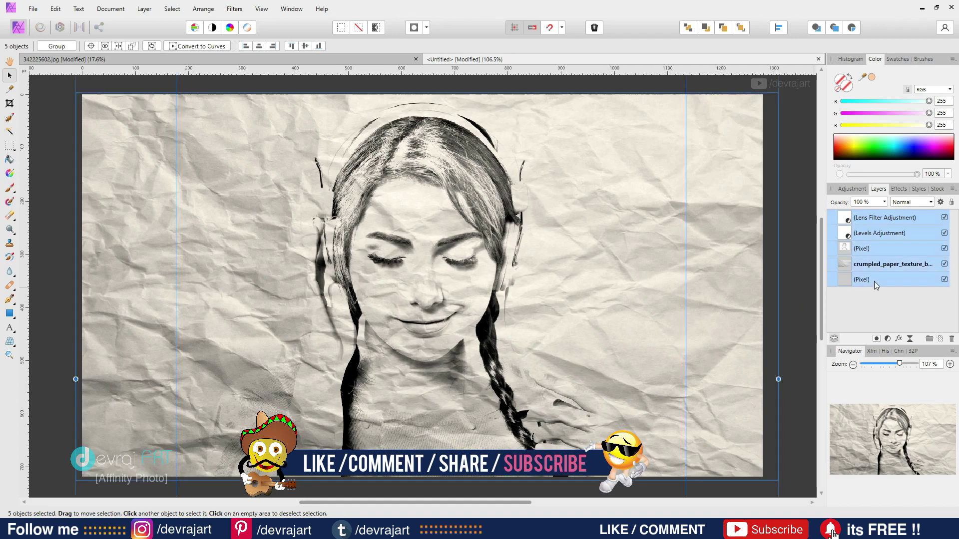
pyautogui.click(875, 219)
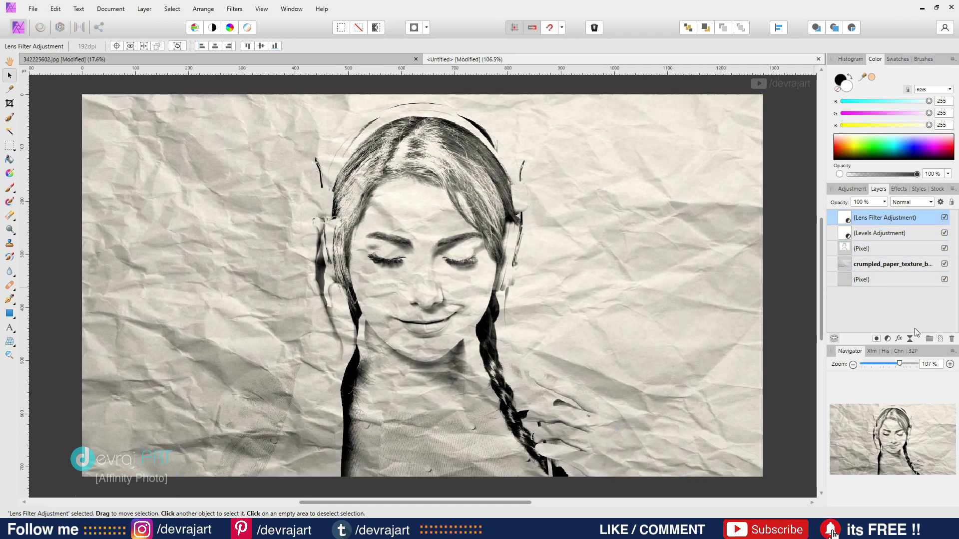
pyautogui.click(889, 339)
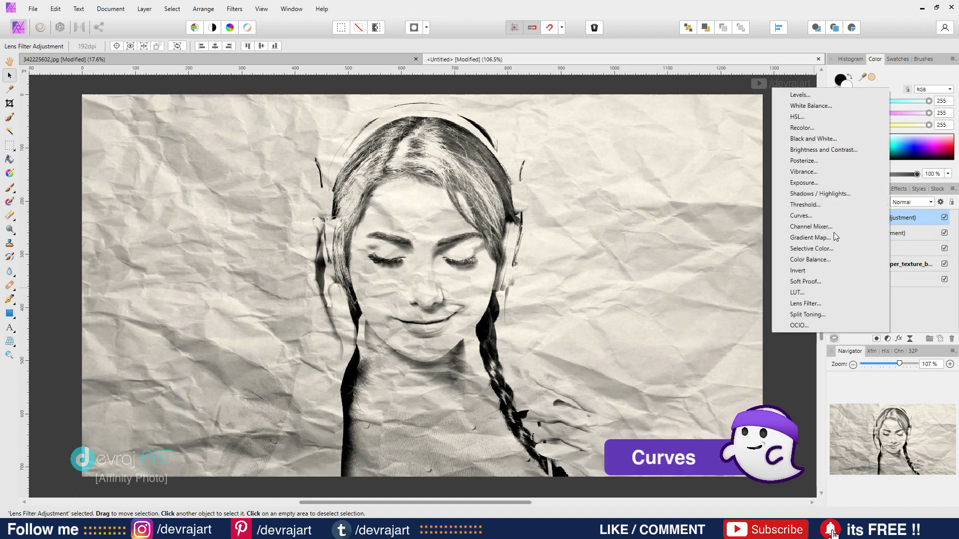
pyautogui.click(826, 214)
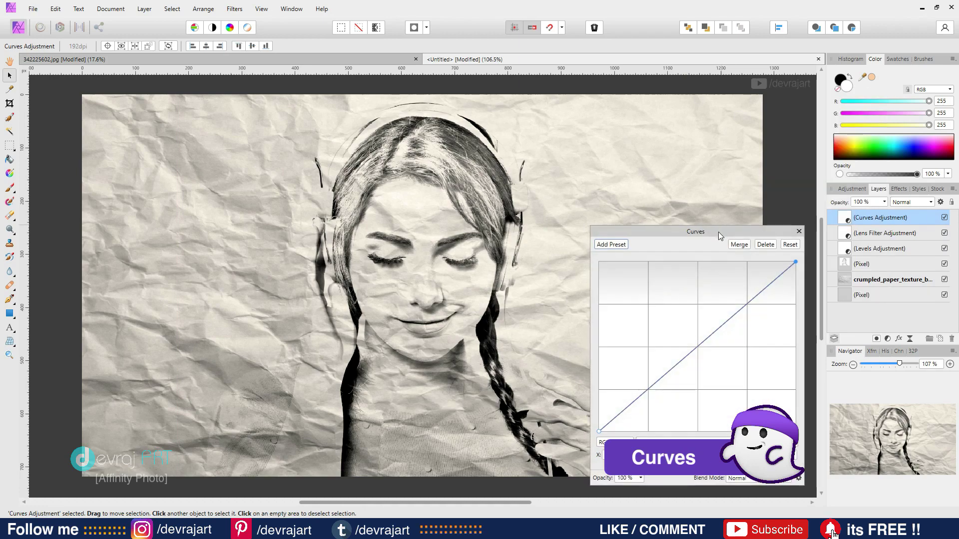
pyautogui.moveTo(718, 232); pyautogui.dragTo(735, 87)
pyautogui.click(705, 298)
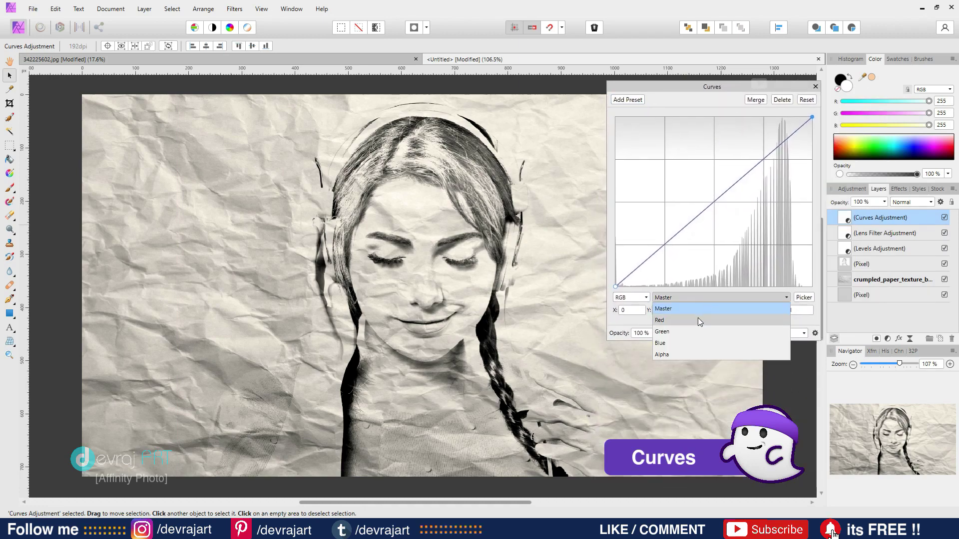
pyautogui.click(694, 319)
pyautogui.click(710, 204)
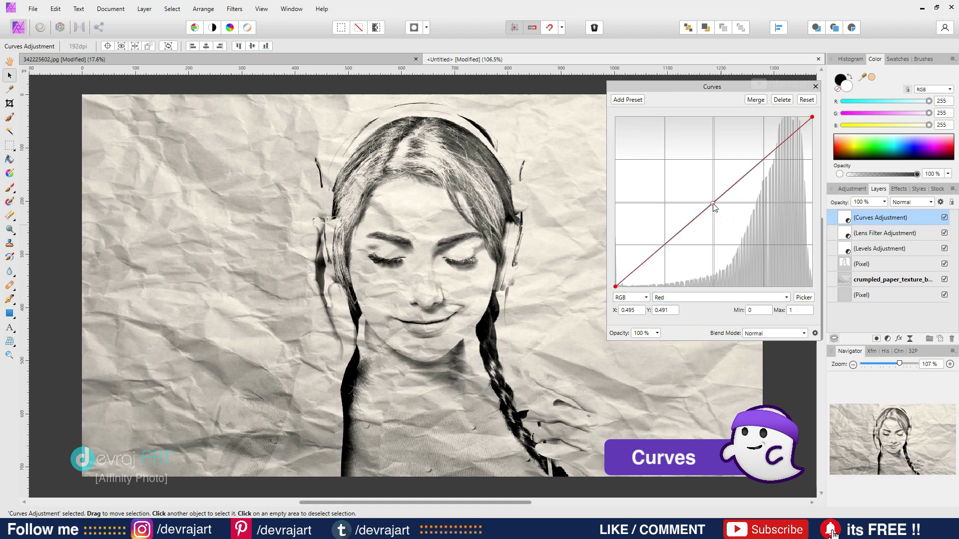
pyautogui.moveTo(712, 203)
pyautogui.mouseDown()
pyautogui.moveTo(716, 209)
pyautogui.moveTo(713, 198)
pyautogui.mouseUp()
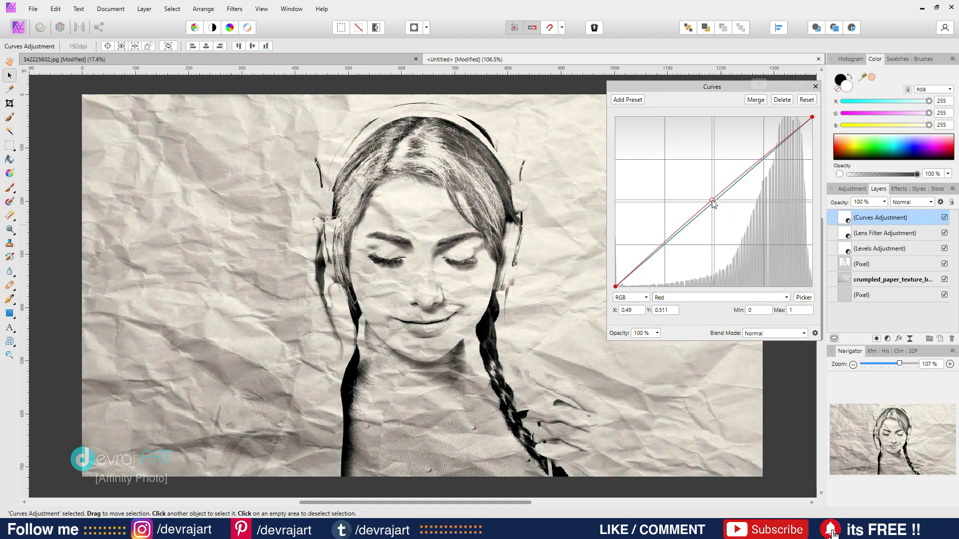
pyautogui.click(815, 86)
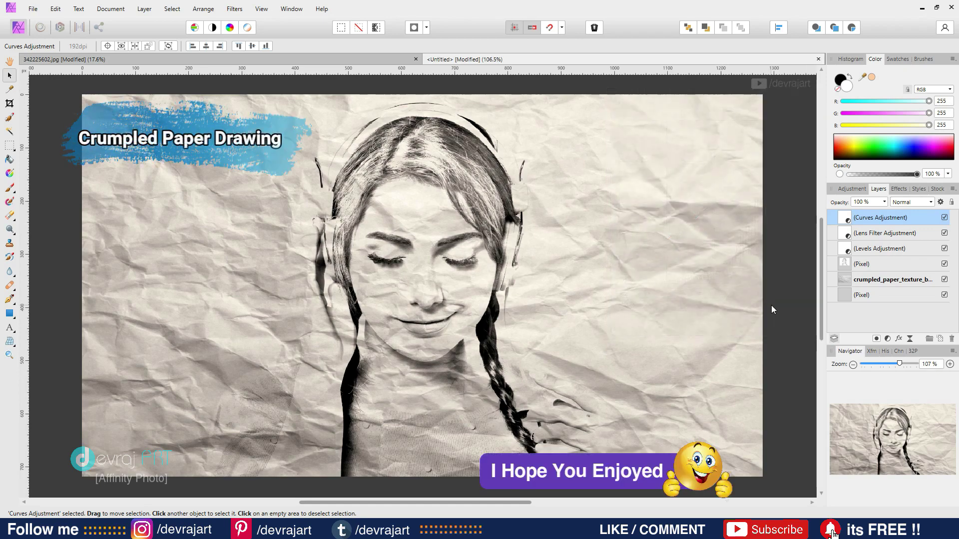
# Group all six layers with Ctrl+G, then merge visible into a new Pixel layer above the group.
pyautogui.keyDown('shift'); pyautogui.click(868, 297); pyautogui.keyUp('shift')
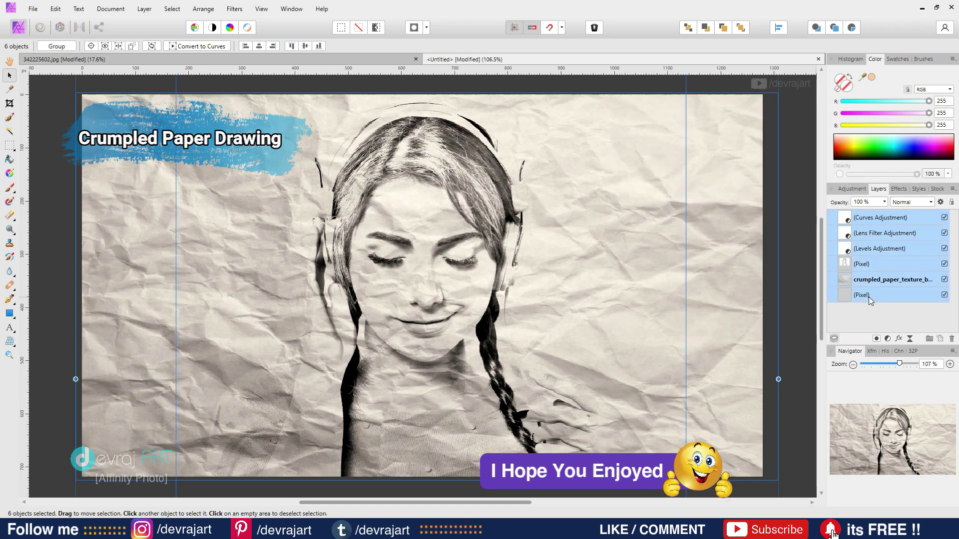
pyautogui.hotkey('ctrl', 'g')
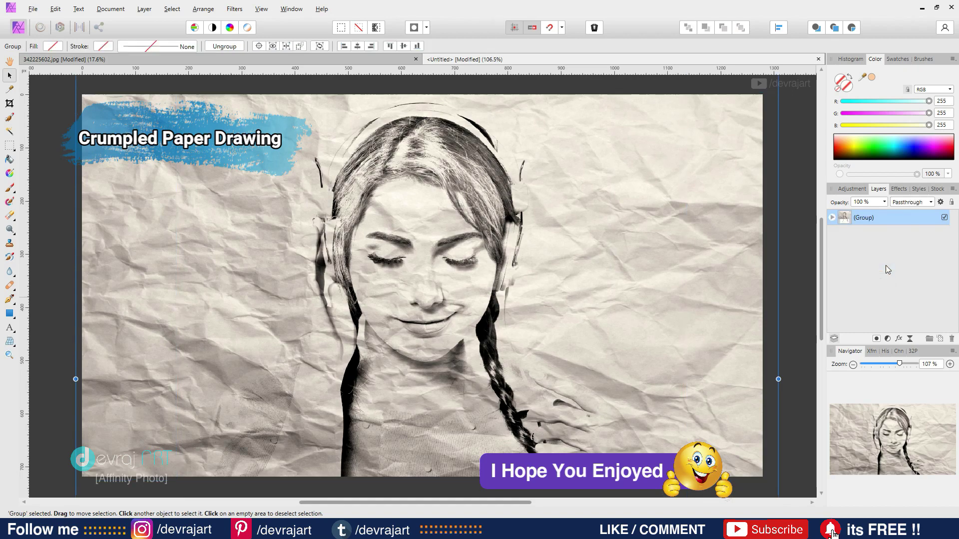
pyautogui.hotkey('ctrl', 'shift', 'alt', 'e')
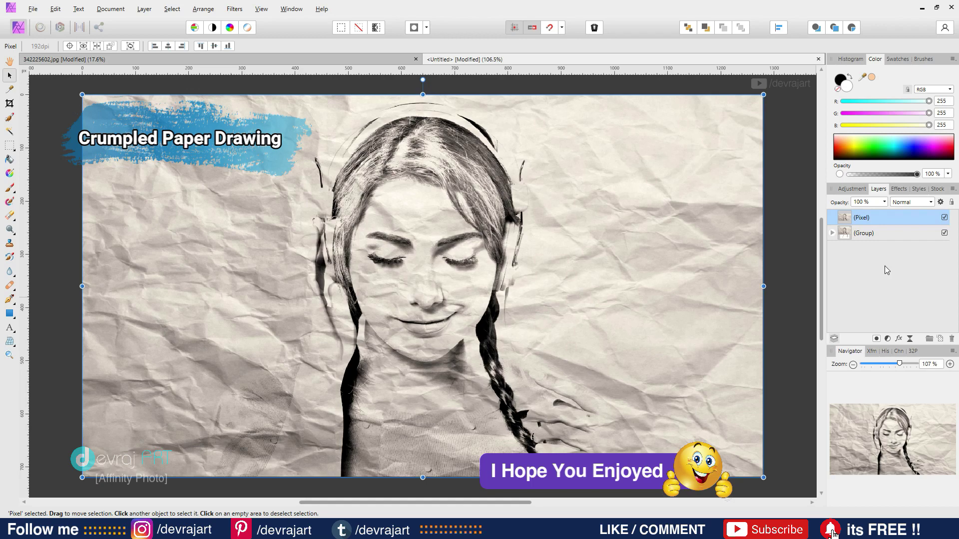
pyautogui.click(65, 153)
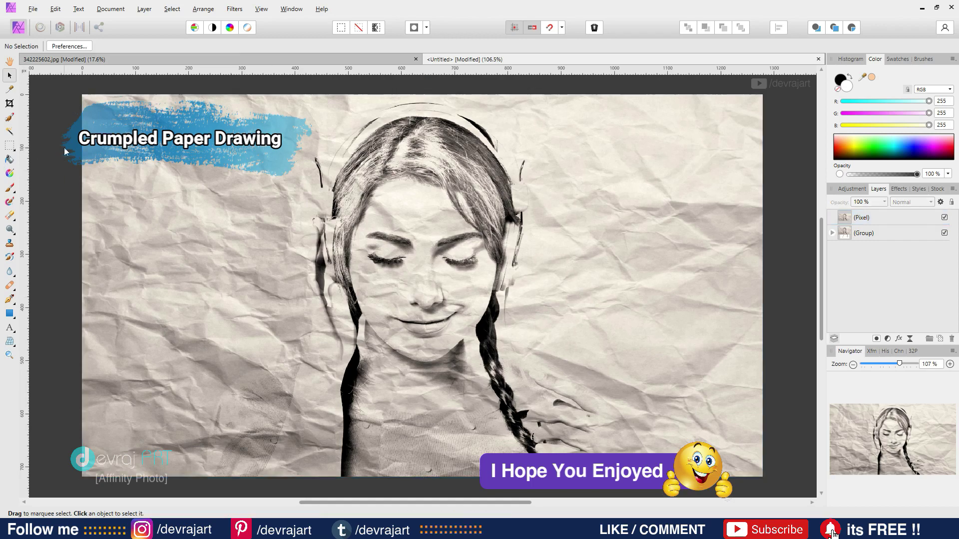